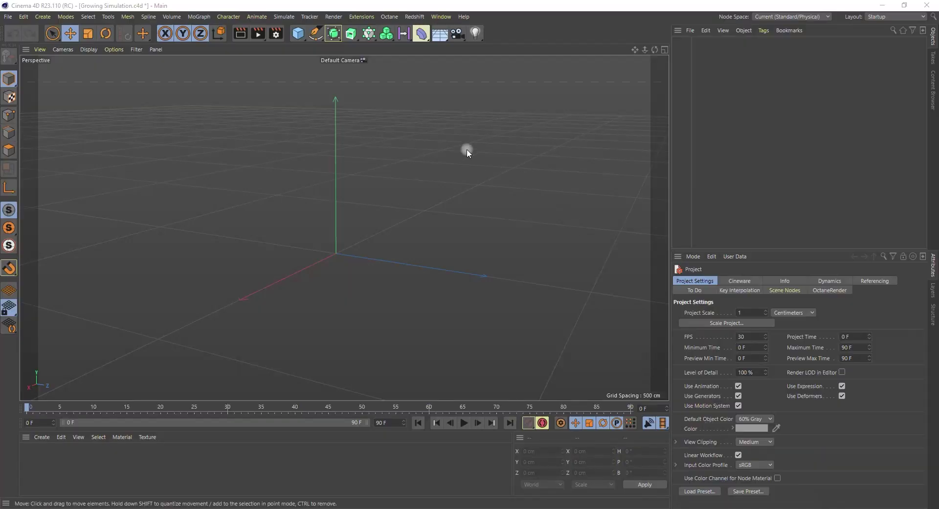
Set the render output size to 250 pixels wide and 350 pixels high.
{"action": "left_click", "coordinate": [276, 34]}
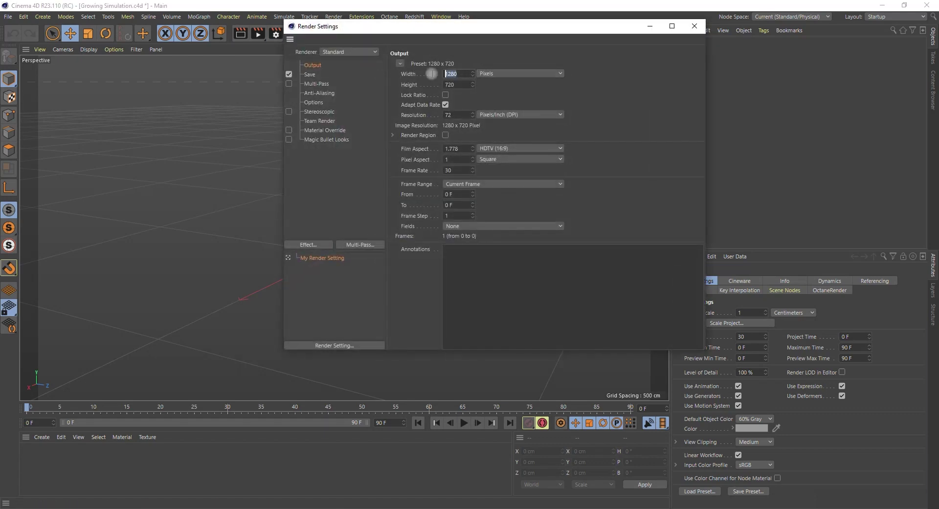
{"action": "type", "text": "250"}
{"action": "left_click", "coordinate": [455, 84]}
{"action": "type", "text": "350"}
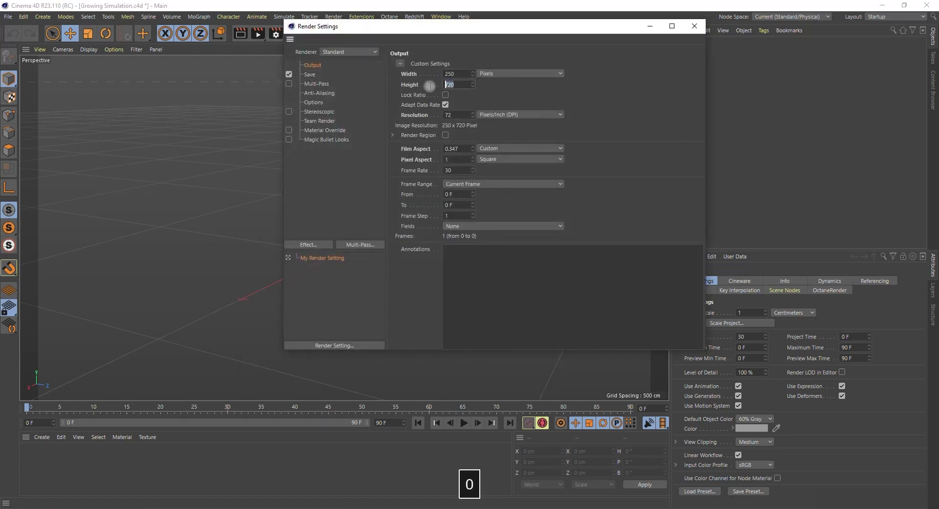
{"action": "left_click", "coordinate": [694, 26]}
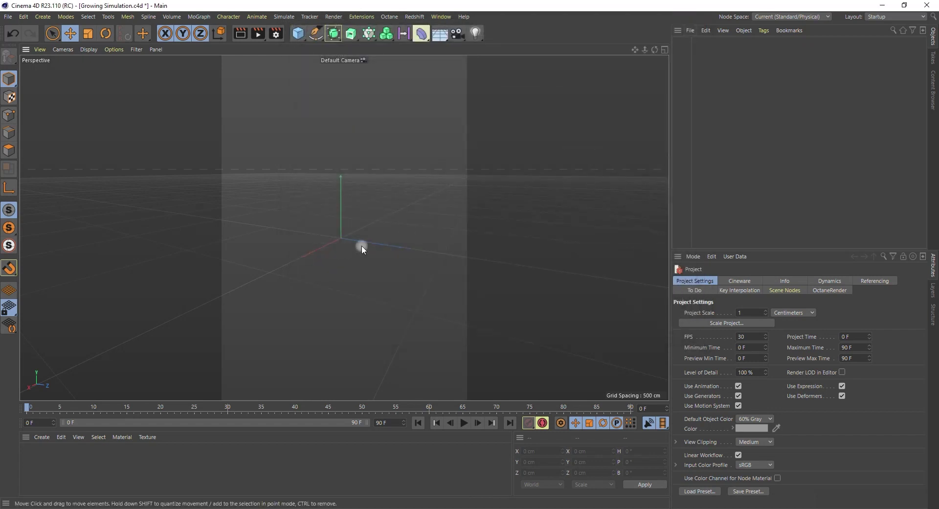
Frame the origin nearly head-on along the X axis, add a camera from this view and look through it.
{"action": "left_click_drag", "start_coordinate": [341, 254], "coordinate": [376, 133], "text": "alt"}
{"action": "scroll", "coordinate": [394, 196], "scroll_direction": "down", "scroll_amount": 2}
{"action": "left_click_drag", "start_coordinate": [394, 199], "coordinate": [397, 188], "text": "alt"}
{"action": "left_click_drag", "start_coordinate": [457, 33], "coordinate": [492, 42]}
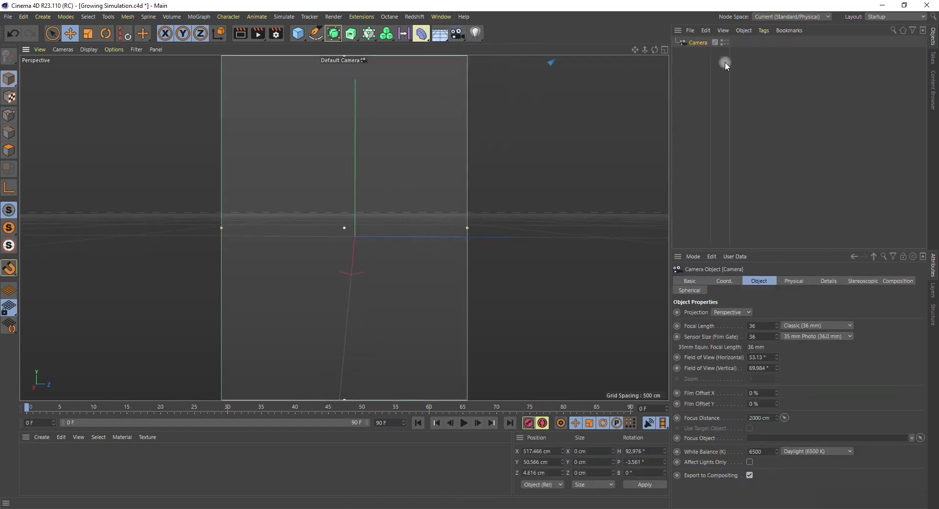
{"action": "left_click", "coordinate": [715, 42]}
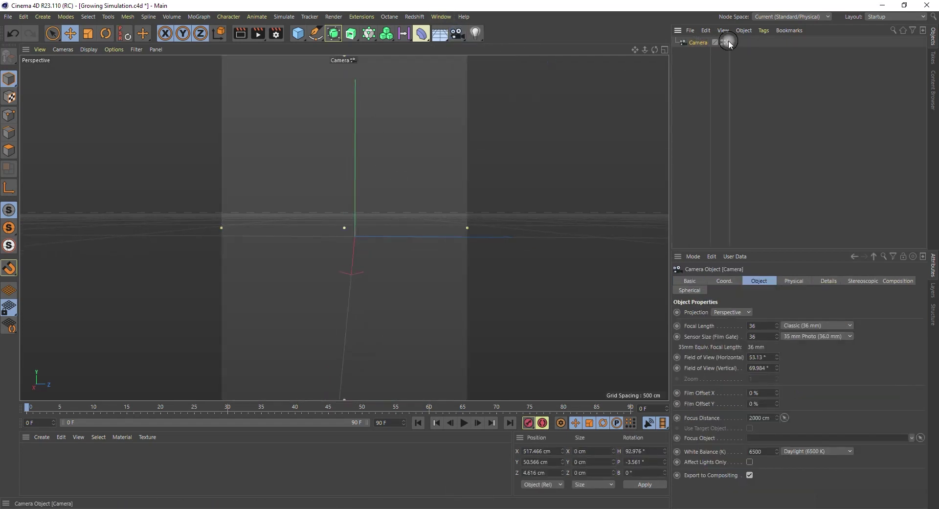
Lock the camera with a Protection tag.
{"action": "right_click", "coordinate": [698, 41]}
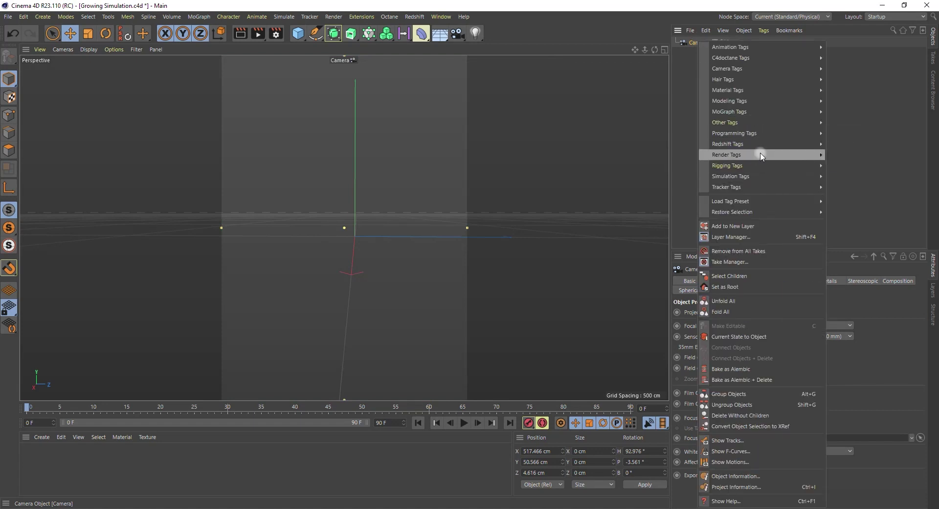
{"action": "mouse_move", "coordinate": [801, 167]}
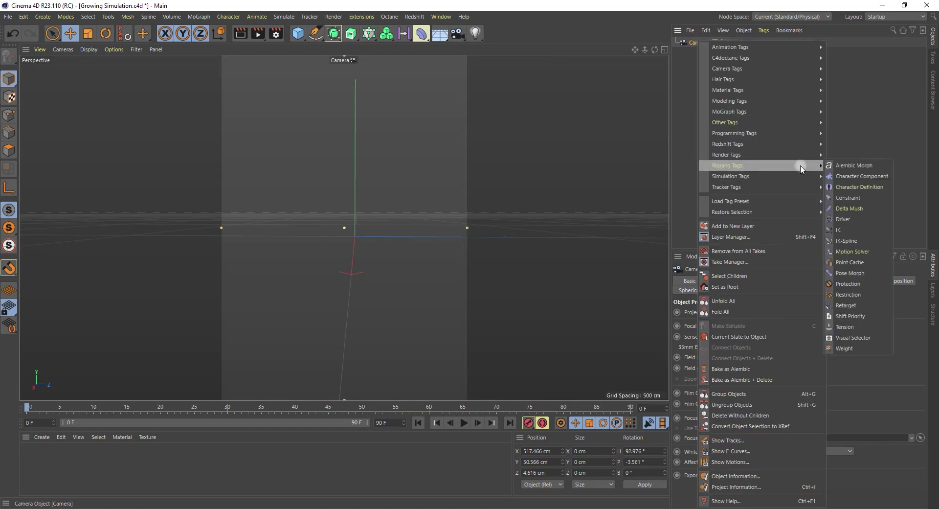
{"action": "left_click", "coordinate": [845, 288]}
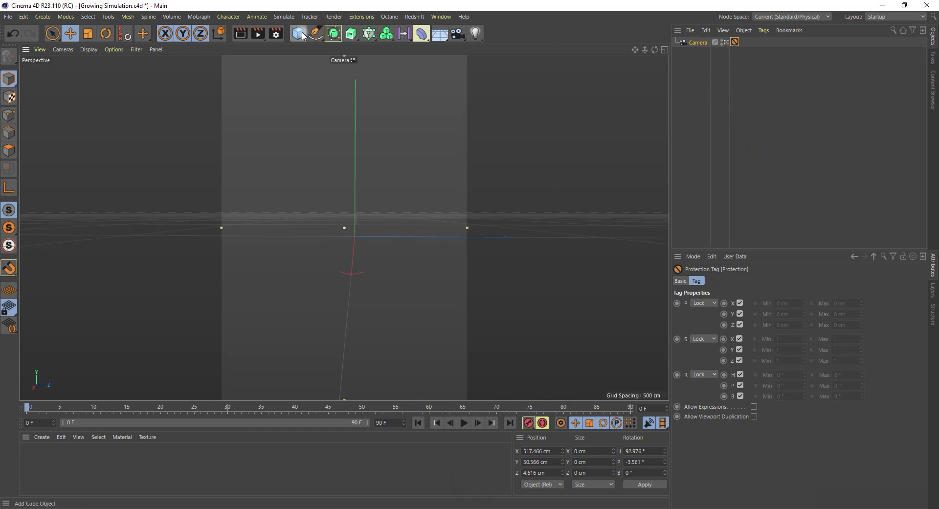
Add a Helix spline and set its plane to XZ.
{"action": "left_click", "coordinate": [316, 34]}
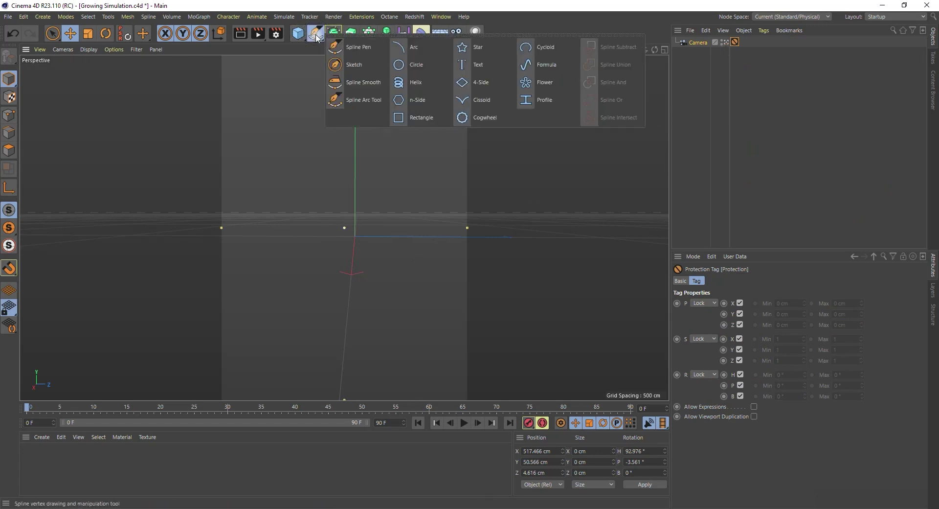
{"action": "left_click", "coordinate": [430, 86]}
{"action": "left_click", "coordinate": [759, 389]}
{"action": "left_click", "coordinate": [759, 421]}
Lower the helix to about Y -194 cm and increase its height to about 553 cm.
{"action": "left_click_drag", "start_coordinate": [355, 176], "coordinate": [355, 267]}
{"action": "left_click_drag", "start_coordinate": [764, 335], "coordinate": [764, 293]}
{"action": "left_click_drag", "start_coordinate": [763, 357], "coordinate": [763, 318]}
{"action": "mouse_move", "coordinate": [354, 367]}
{"action": "left_mouse_down"}
{"action": "mouse_move", "coordinate": [360, 386]}
{"action": "mouse_move", "coordinate": [353, 377]}
{"action": "left_mouse_up"}
Set the helix's end angle to 8000°.
{"action": "left_click_drag", "start_coordinate": [763, 335], "coordinate": [717, 336]}
{"action": "type", "text": "80"}
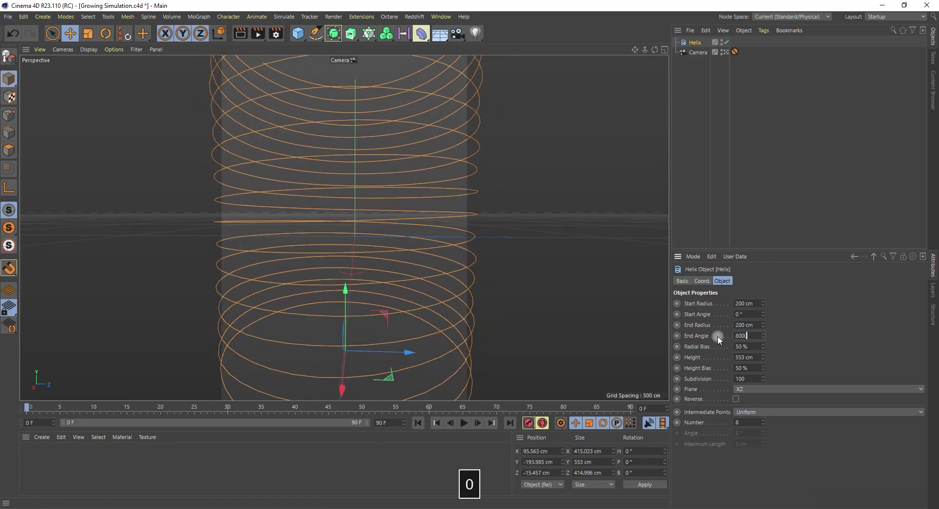
{"action": "type", "text": "00"}
{"action": "key", "text": "Return"}
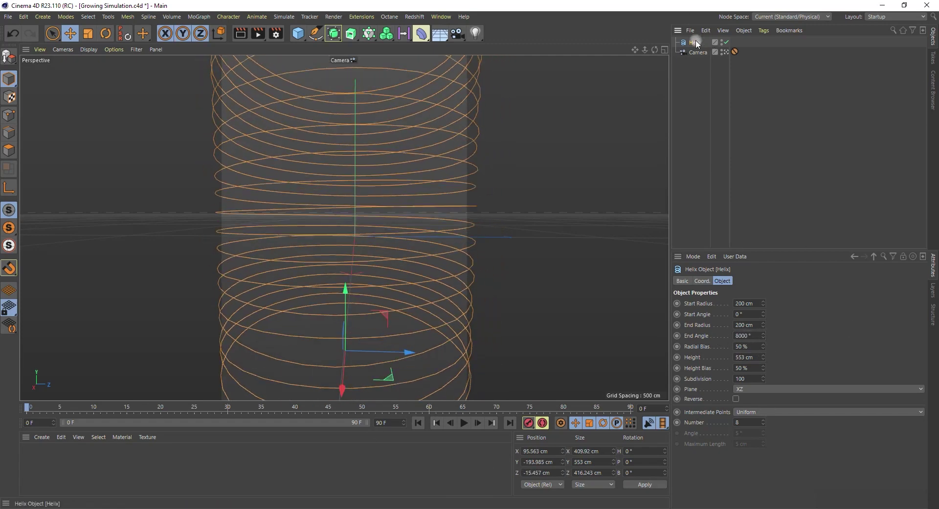
Make the helix editable and switch to point mode, viewing it from outside the camera.
{"action": "key", "text": "c"}
{"action": "left_click", "coordinate": [726, 52]}
{"action": "left_click_drag", "start_coordinate": [324, 230], "coordinate": [313, 255], "text": "alt"}
{"action": "right_click_drag", "start_coordinate": [324, 230], "coordinate": [363, 230], "text": "alt"}
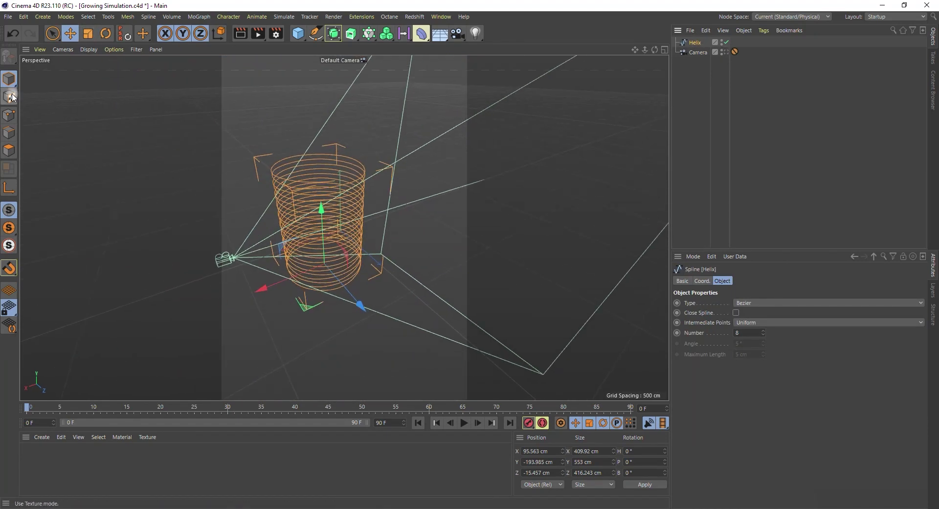
{"action": "left_click", "coordinate": [8, 116]}
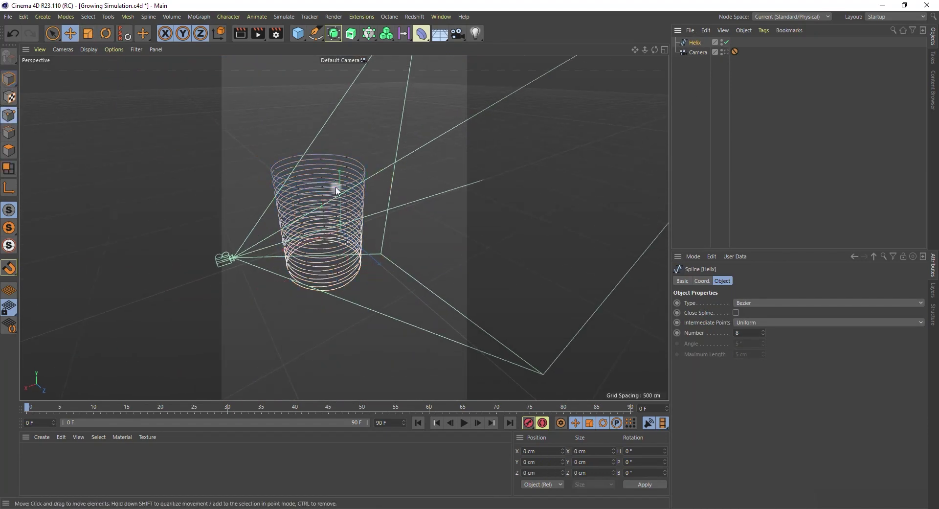
Select all helix points and scale them nearly flat along X, to about 3.5 cm deep.
{"action": "left_click", "coordinate": [345, 160]}
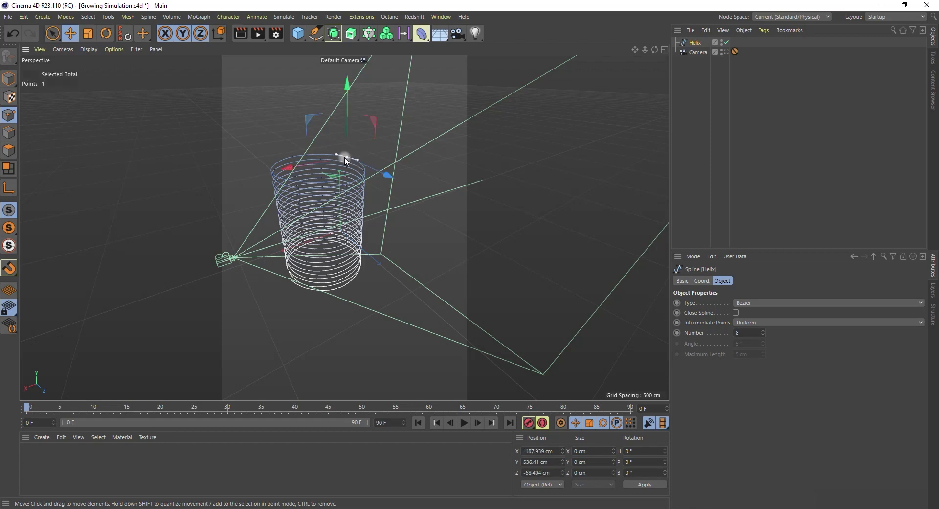
{"action": "key", "text": "ctrl+a"}
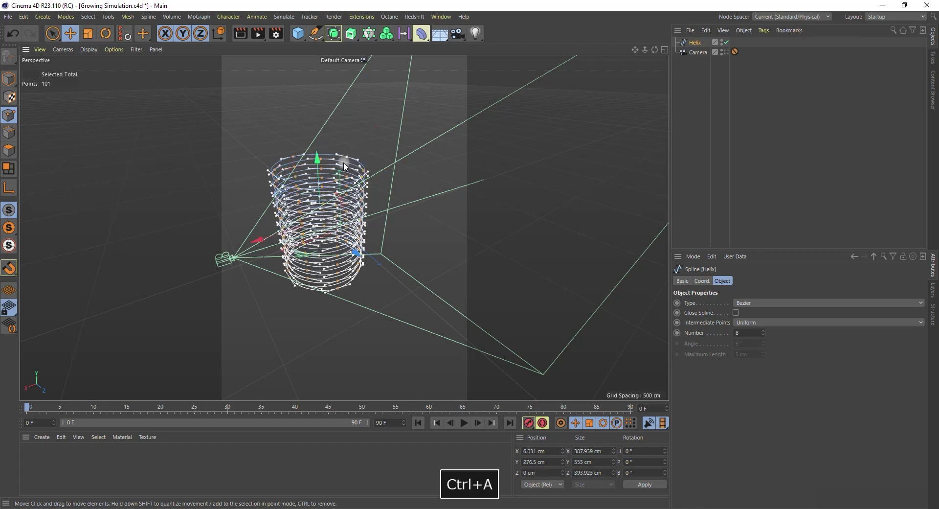
{"action": "left_click", "coordinate": [88, 33]}
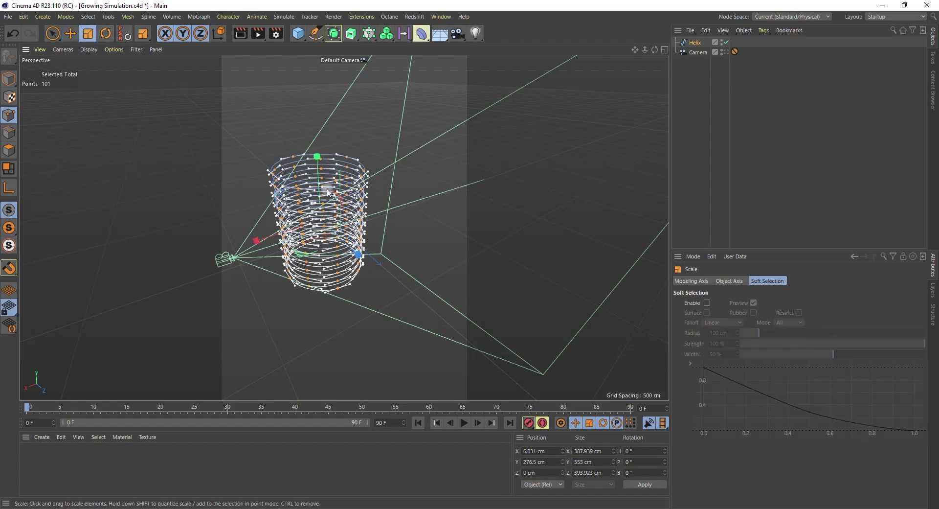
{"action": "left_click_drag", "start_coordinate": [257, 243], "coordinate": [331, 218]}
{"action": "left_click_drag", "start_coordinate": [302, 187], "coordinate": [448, 169], "text": "alt"}
{"action": "left_click_drag", "start_coordinate": [321, 282], "coordinate": [328, 284]}
{"action": "mouse_move", "coordinate": [637, 118]}
{"action": "left_mouse_down", "text": "alt"}
{"action": "mouse_move", "coordinate": [457, 233]}
{"action": "mouse_move", "coordinate": [636, 117]}
{"action": "left_mouse_up", "text": "alt"}
Look through the camera again and move the flattened helix points vertically so the coils fill the frame.
{"action": "left_click", "coordinate": [726, 51]}
{"action": "key", "text": "e"}
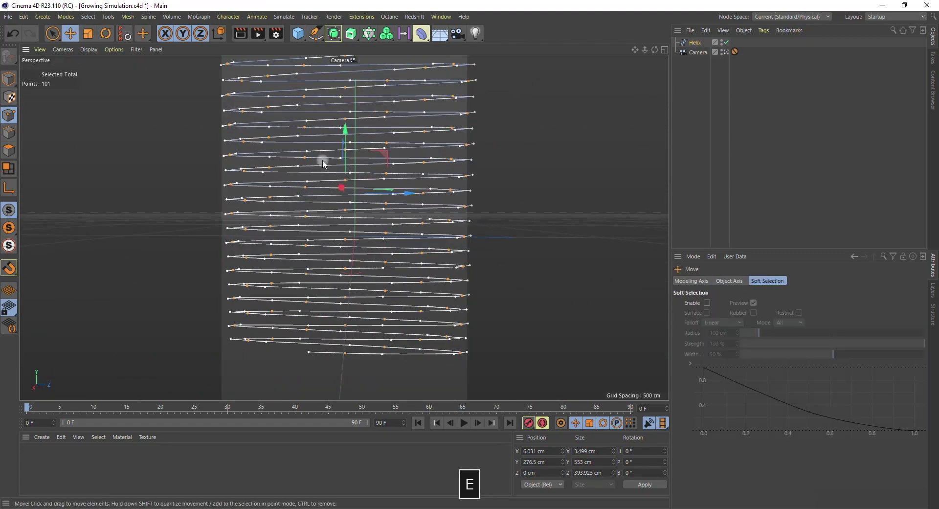
{"action": "left_click_drag", "start_coordinate": [346, 130], "coordinate": [342, 241]}
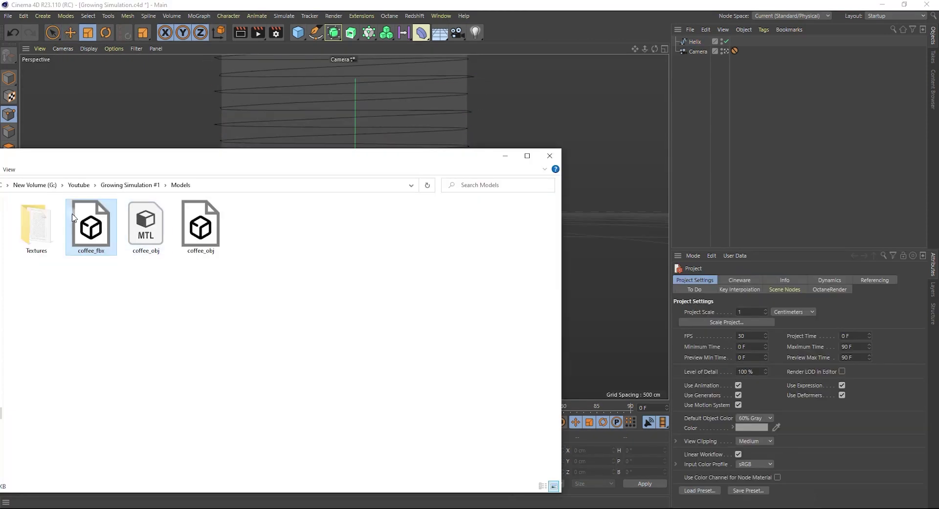
Import the coffee_fbx model and delete the material tags from its three beans.
{"action": "left_click_drag", "start_coordinate": [74, 217], "coordinate": [418, 127]}
{"action": "left_click", "coordinate": [406, 289]}
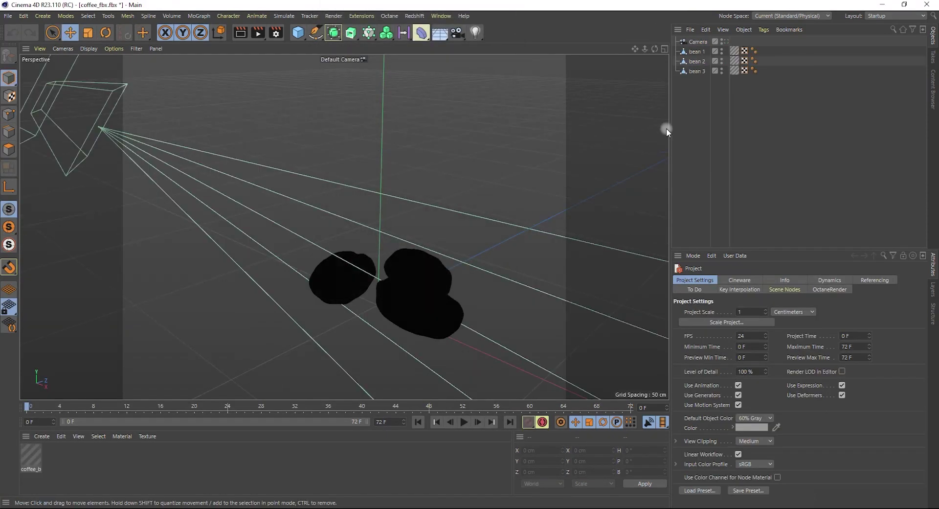
{"action": "left_click", "coordinate": [693, 54]}
{"action": "left_click", "coordinate": [735, 52]}
{"action": "key", "text": "Delete"}
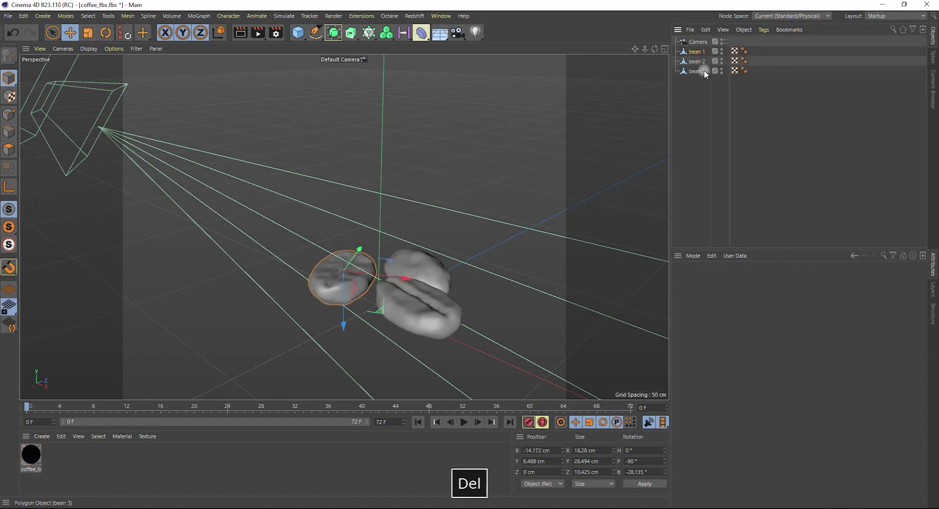
Move the three coffee beans together near the origin so that they overlap.
{"action": "left_click", "coordinate": [697, 52]}
{"action": "left_click_drag", "start_coordinate": [405, 278], "coordinate": [461, 284]}
{"action": "left_click", "coordinate": [443, 315]}
{"action": "left_click_drag", "start_coordinate": [484, 325], "coordinate": [450, 306]}
{"action": "left_click", "coordinate": [406, 261]}
{"action": "left_click_drag", "start_coordinate": [361, 287], "coordinate": [347, 289]}
{"action": "left_click_drag", "start_coordinate": [405, 226], "coordinate": [405, 236]}
Display the bean meshes with wireframe lines to examine their topology.
{"action": "left_click", "coordinate": [88, 49]}
{"action": "left_click", "coordinate": [98, 129]}
{"action": "mouse_move", "coordinate": [311, 283]}
{"action": "left_mouse_down", "text": "alt"}
{"action": "mouse_move", "coordinate": [336, 282]}
{"action": "mouse_move", "coordinate": [314, 282]}
{"action": "left_mouse_up", "text": "alt"}
Restore shading without lines and copy all three beans into the Growing Simulation.c4d project.
{"action": "left_click", "coordinate": [698, 51], "text": "shift"}
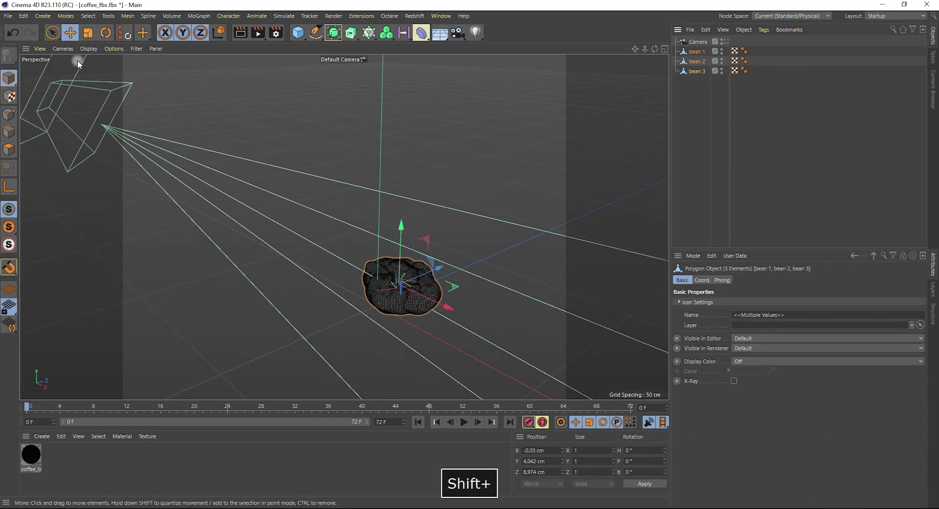
{"action": "left_click", "coordinate": [88, 48]}
{"action": "left_click", "coordinate": [98, 63]}
{"action": "key", "text": "ctrl+c"}
{"action": "left_click", "coordinate": [441, 16]}
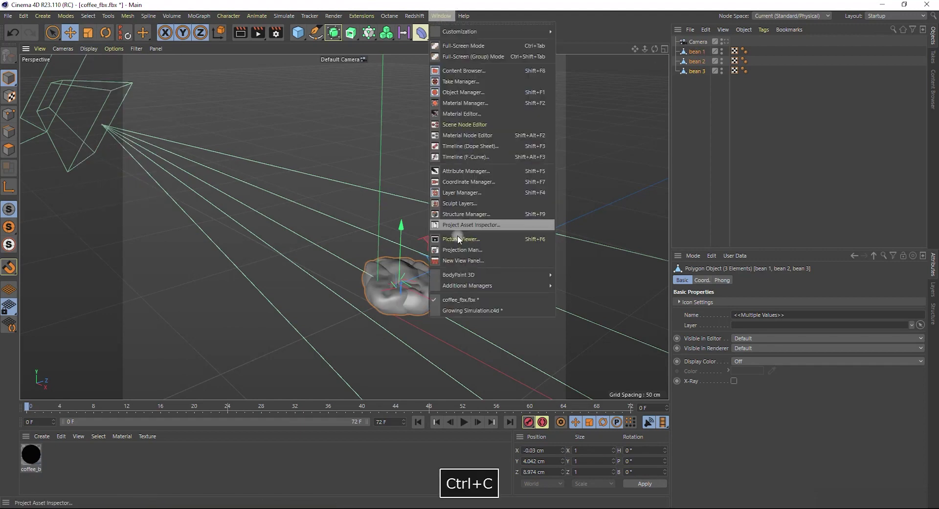
{"action": "left_click", "coordinate": [471, 310]}
{"action": "key", "text": "ctrl+v"}
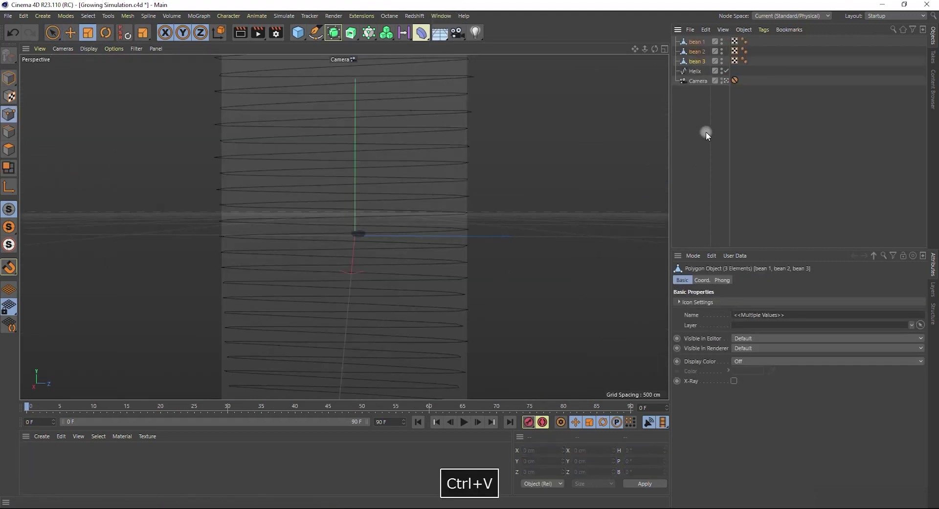
{"action": "left_click", "coordinate": [706, 131]}
Add a Cloner and make the three beans its children.
{"action": "left_click", "coordinate": [371, 33]}
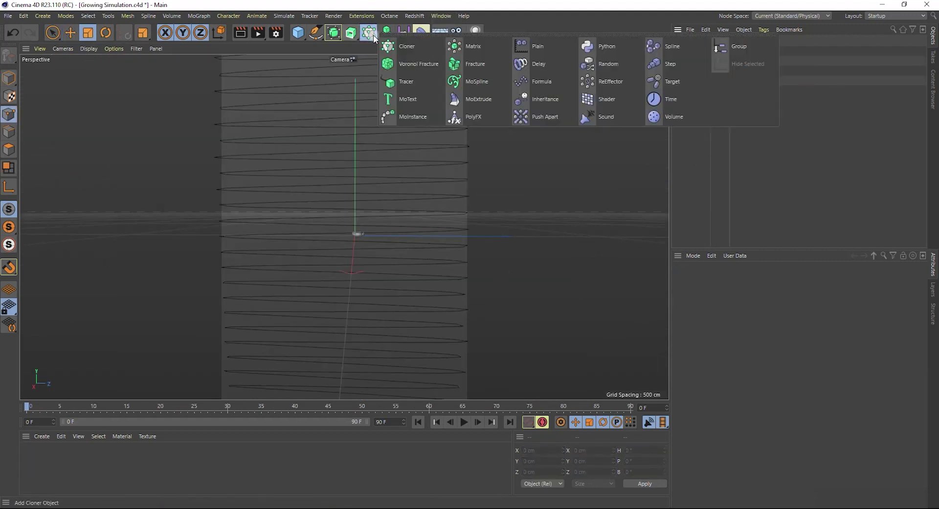
{"action": "left_click", "coordinate": [398, 47]}
{"action": "left_click", "coordinate": [700, 70]}
{"action": "left_click", "coordinate": [702, 52], "text": "shift"}
{"action": "left_click_drag", "start_coordinate": [702, 52], "coordinate": [697, 42]}
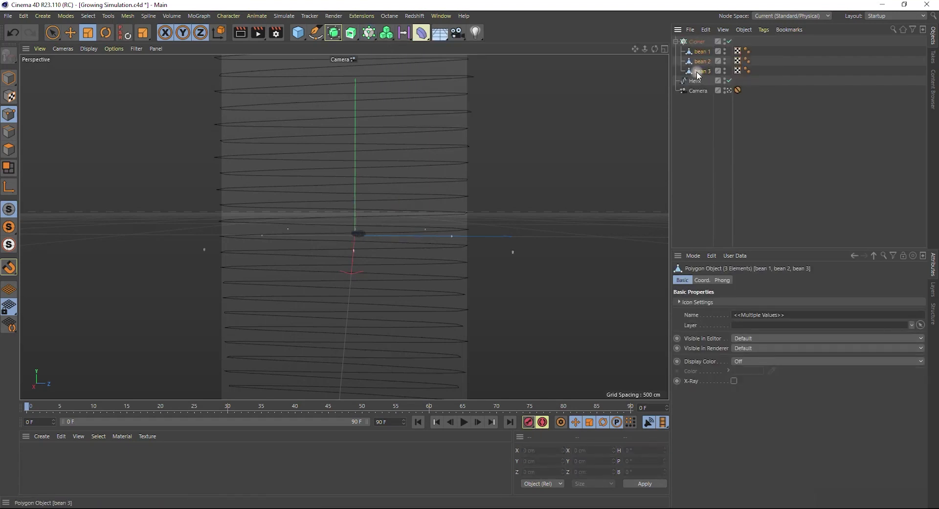
{"action": "left_click", "coordinate": [708, 104]}
Set the Cloner to Object mode on the Helix spline with Step distribution.
{"action": "left_click", "coordinate": [697, 42]}
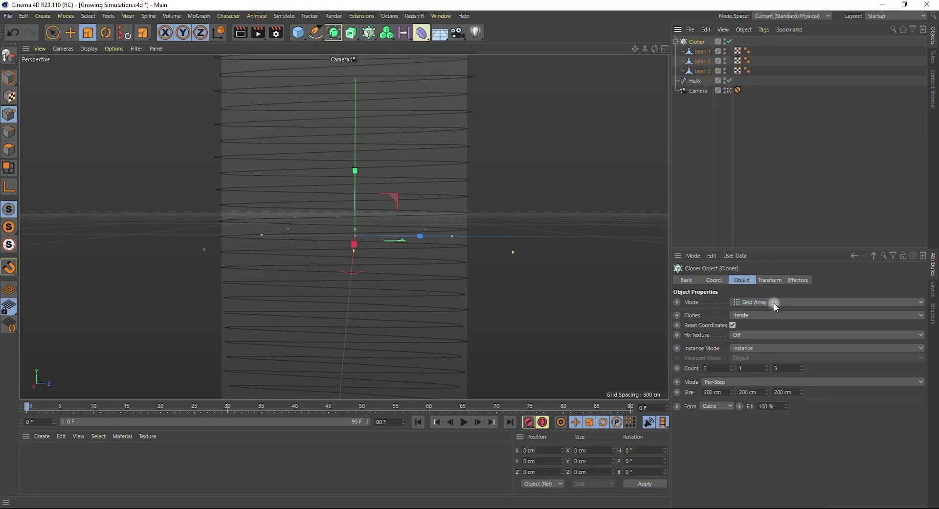
{"action": "left_click", "coordinate": [787, 304]}
{"action": "left_click", "coordinate": [783, 315]}
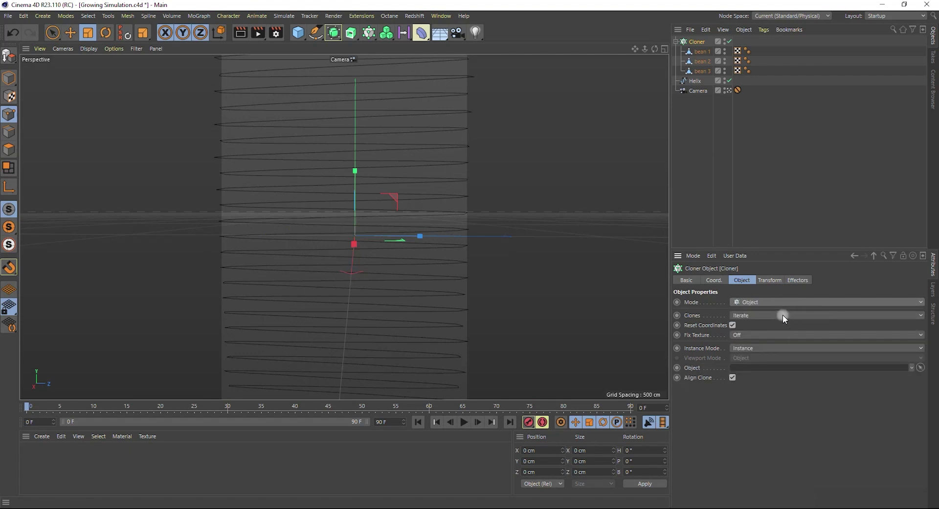
{"action": "left_click", "coordinate": [920, 368]}
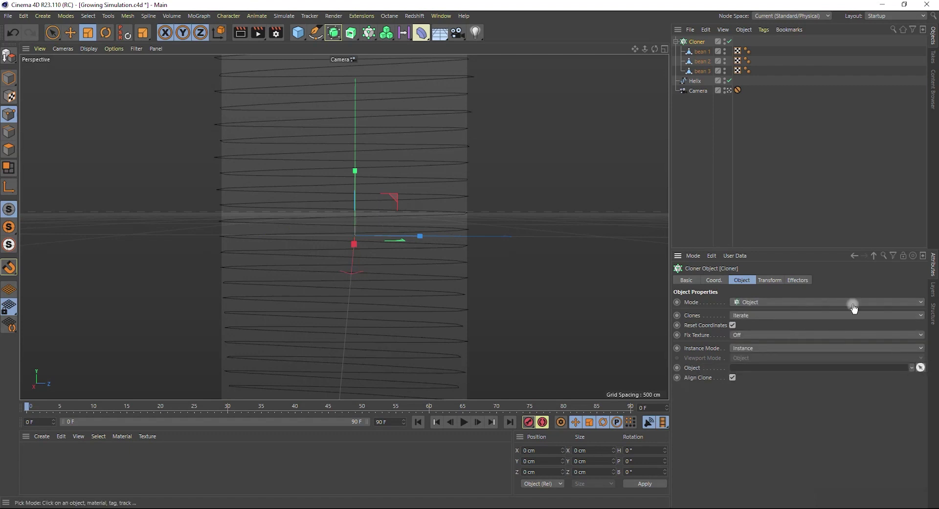
{"action": "left_click", "coordinate": [695, 81]}
{"action": "left_click", "coordinate": [731, 401]}
{"action": "left_click", "coordinate": [734, 421]}
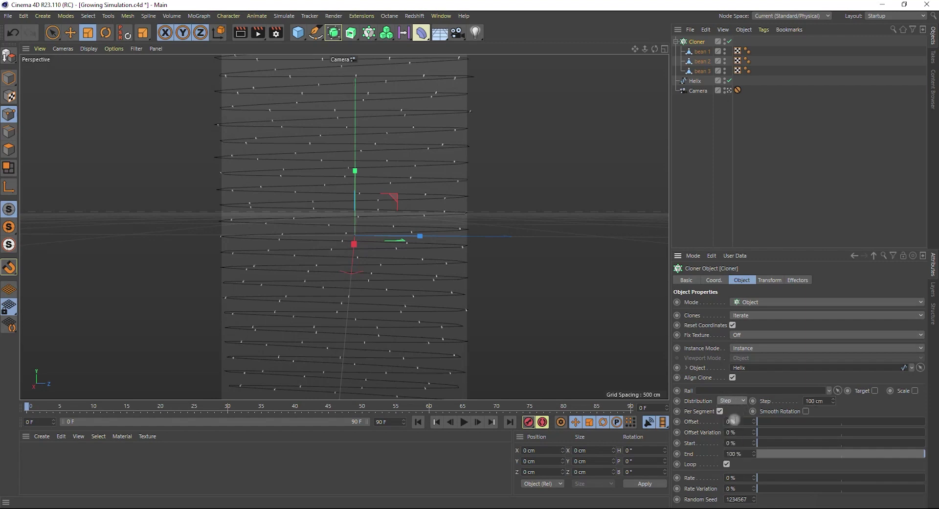
Scale up the three beans in model mode and reselect the Cloner, keeping its Step distribution.
{"action": "left_click", "coordinate": [9, 78]}
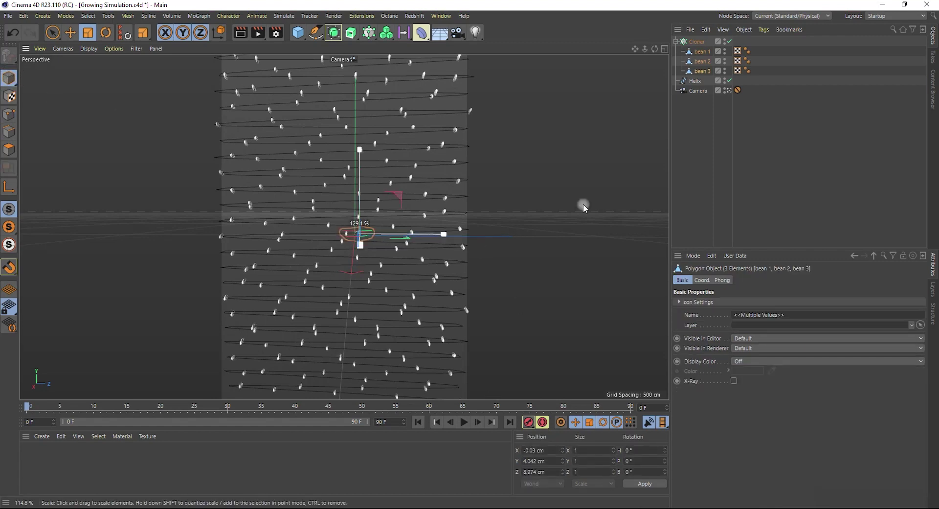
{"action": "left_click", "coordinate": [707, 44]}
{"action": "left_click", "coordinate": [730, 401]}
{"action": "left_click", "coordinate": [730, 422]}
With the Cloner's End reduced to 43 %, turn off Per Segment and set the step to 20 cm.
{"action": "left_click_drag", "start_coordinate": [798, 453], "coordinate": [776, 396]}
{"action": "left_click", "coordinate": [720, 411]}
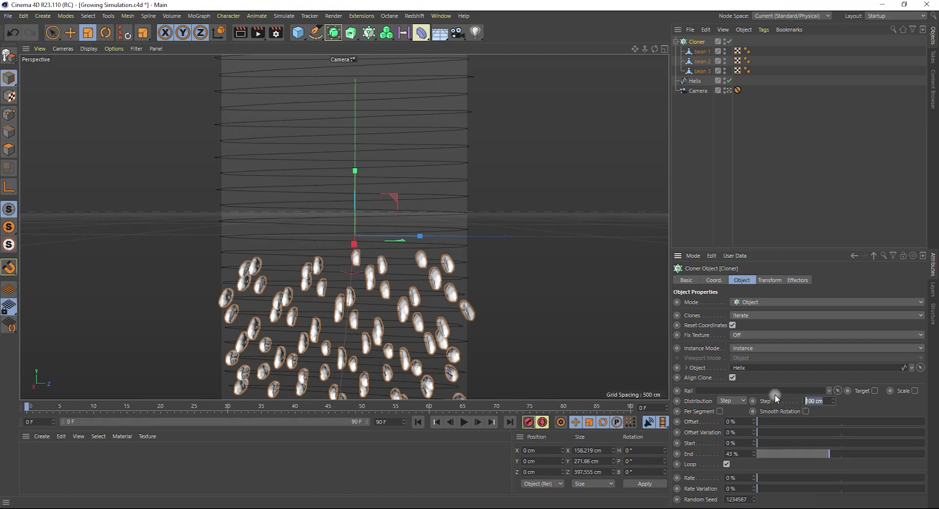
{"action": "type", "text": "20"}
{"action": "key", "text": "Return"}
Keyframe the Cloner's End at 0 % on frame 0 and extend the timeline to 100 frames.
{"action": "left_click_drag", "start_coordinate": [829, 454], "coordinate": [744, 448]}
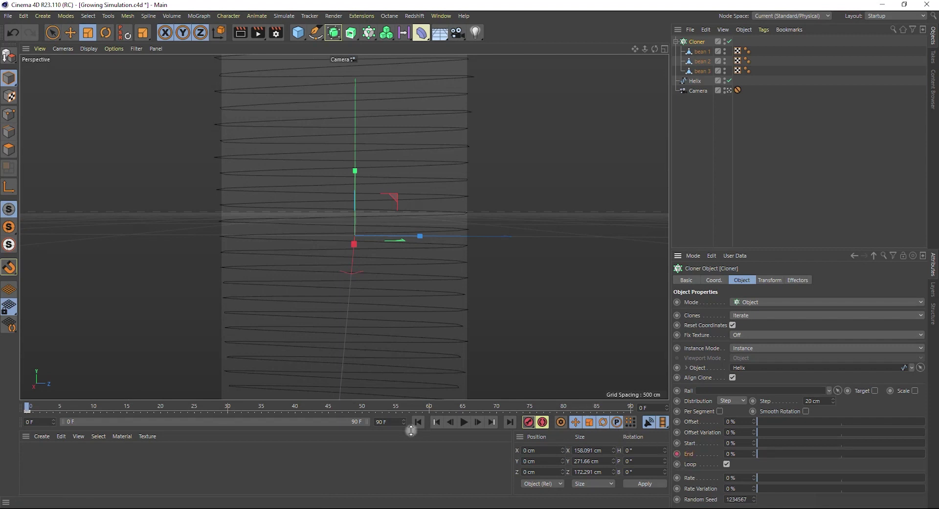
{"action": "type", "text": "100"}
{"action": "key", "text": "Return"}
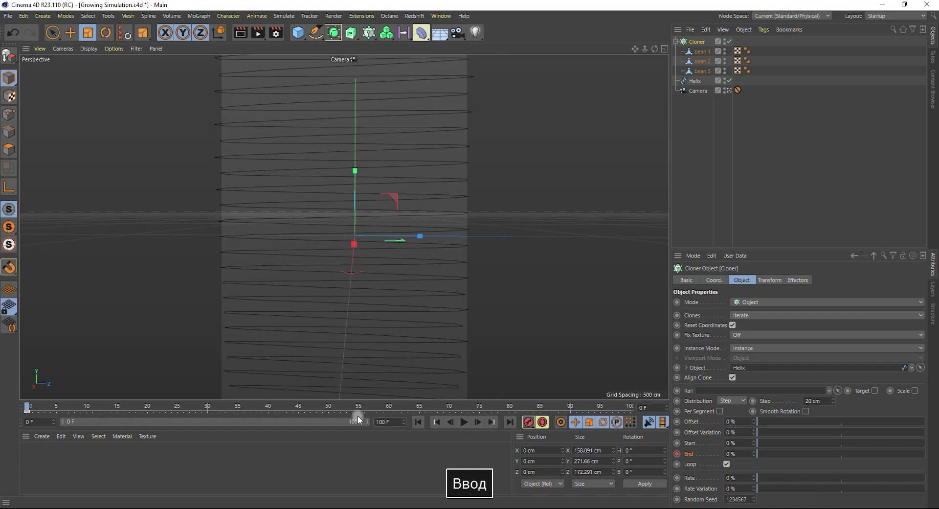
Keyframe the Cloner's End at 100 % on frame 100 and save the project.
{"action": "left_click", "coordinate": [619, 406]}
{"action": "left_click_drag", "start_coordinate": [619, 407], "coordinate": [631, 406]}
{"action": "double_click", "coordinate": [736, 454]}
{"action": "type", "text": "100"}
{"action": "key", "text": "Return"}
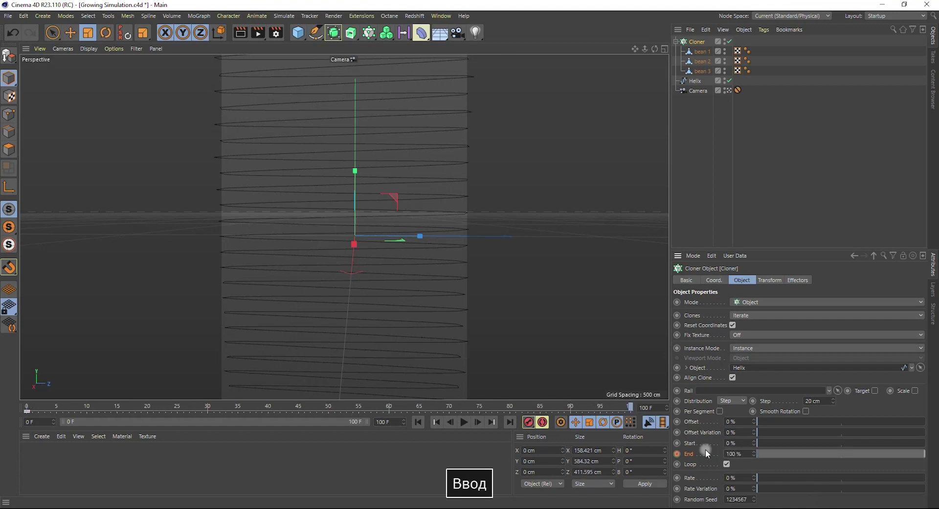
{"action": "left_click", "coordinate": [679, 454]}
{"action": "key", "text": "ctrl+s"}
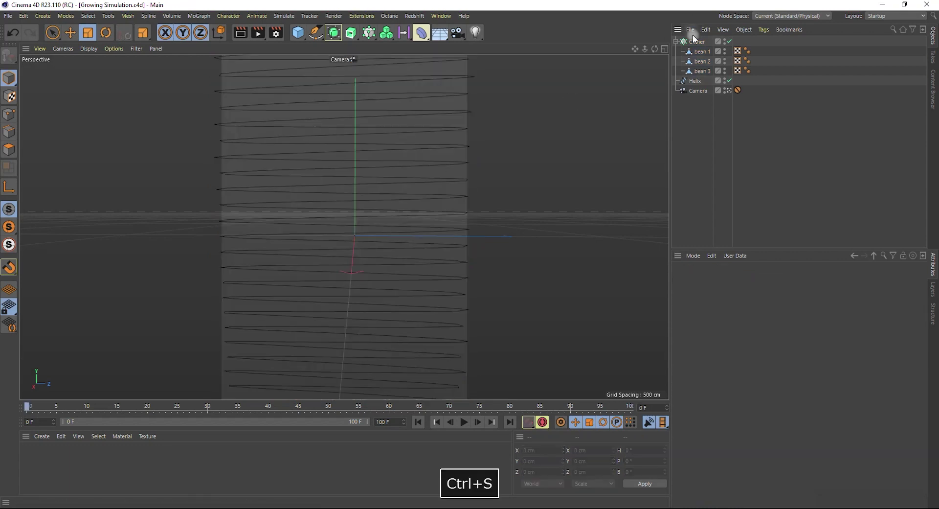
Add a Rigid Body simulation tag to the Cloner and play the animation to test it.
{"action": "right_click", "coordinate": [697, 44]}
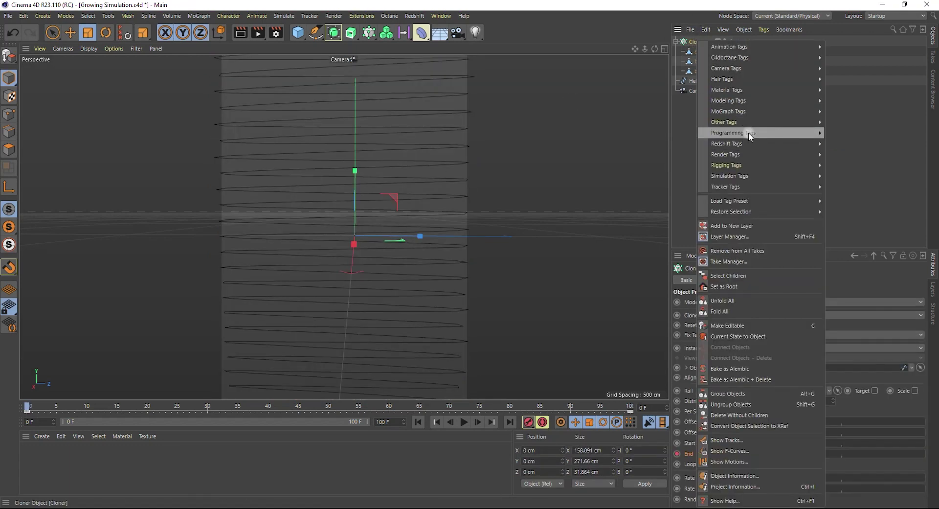
{"action": "mouse_move", "coordinate": [750, 177]}
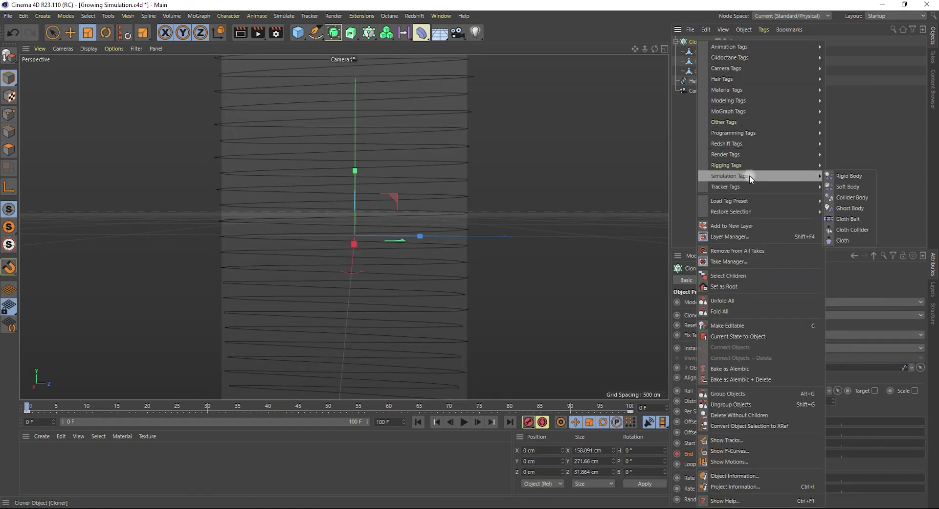
{"action": "left_click", "coordinate": [840, 176]}
{"action": "left_click", "coordinate": [464, 422]}
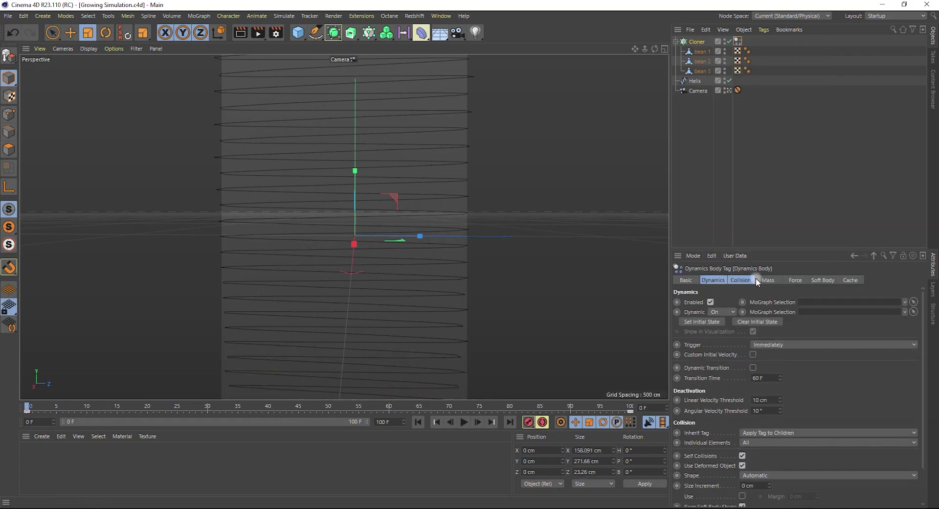
Set the Cloner's dynamics Follow Position to 6 and Follow Rotation to 5, and preview the simulation.
{"action": "left_click", "coordinate": [743, 279]}
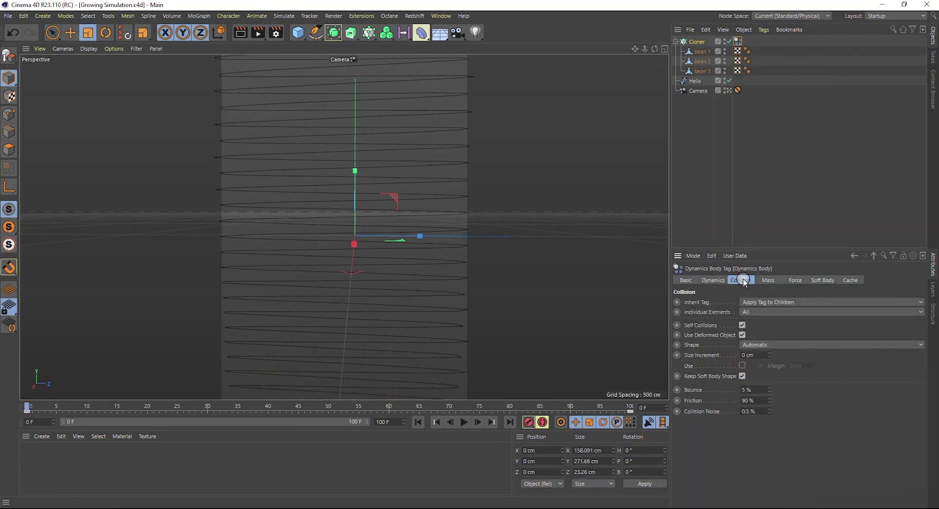
{"action": "left_click", "coordinate": [714, 280]}
{"action": "left_click", "coordinate": [793, 280]}
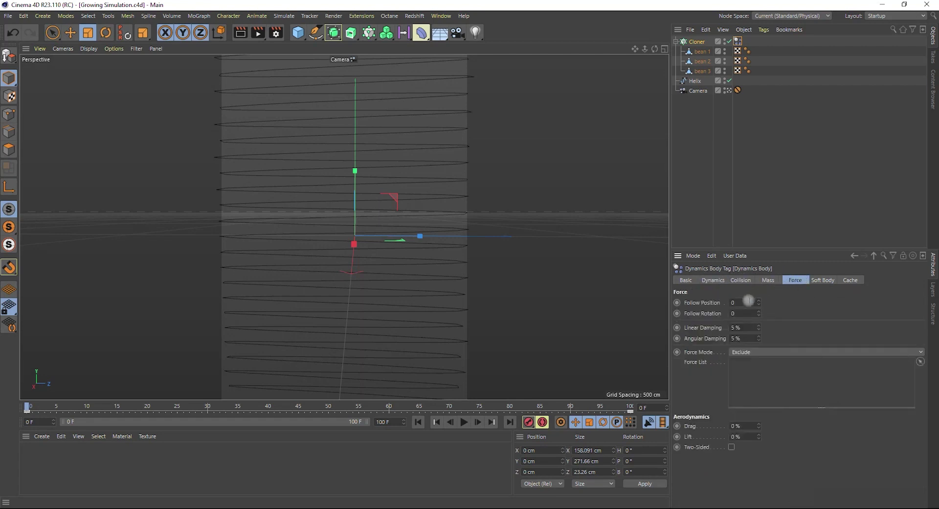
{"action": "type", "text": "6"}
{"action": "left_click_drag", "start_coordinate": [753, 311], "coordinate": [712, 312]}
{"action": "type", "text": "5"}
{"action": "key", "text": "Return"}
{"action": "left_click", "coordinate": [465, 422]}
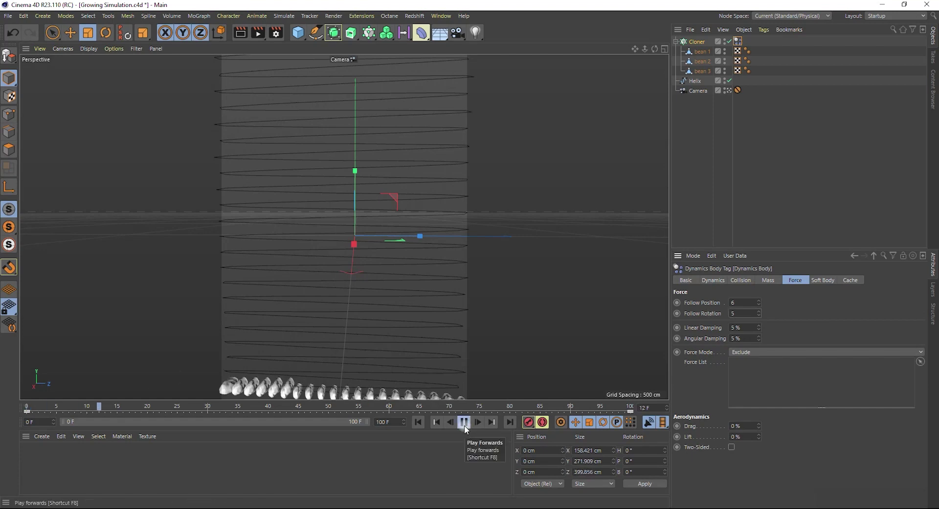
{"action": "left_click", "coordinate": [464, 424]}
Scale up the three beans inside the Cloner together and play the simulation to check how densely they pack.
{"action": "left_click", "coordinate": [703, 52]}
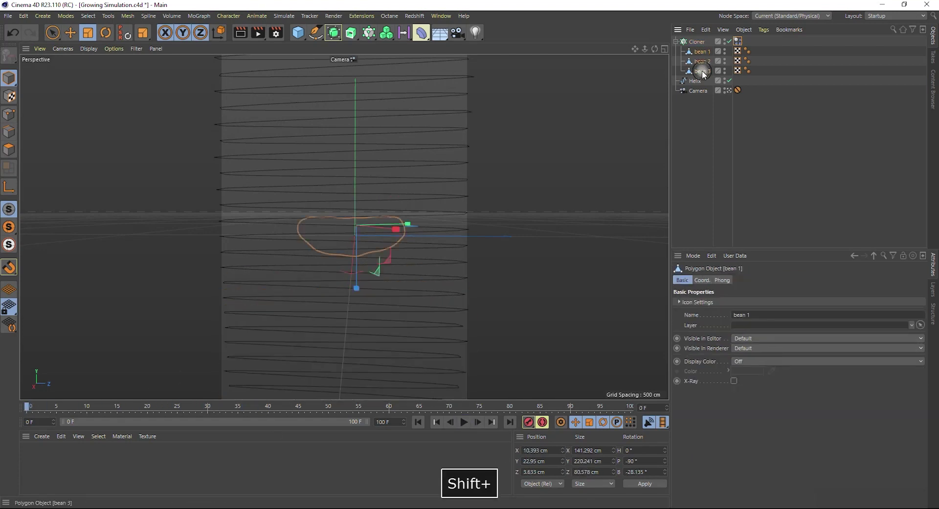
{"action": "left_click", "coordinate": [704, 72], "text": "shift"}
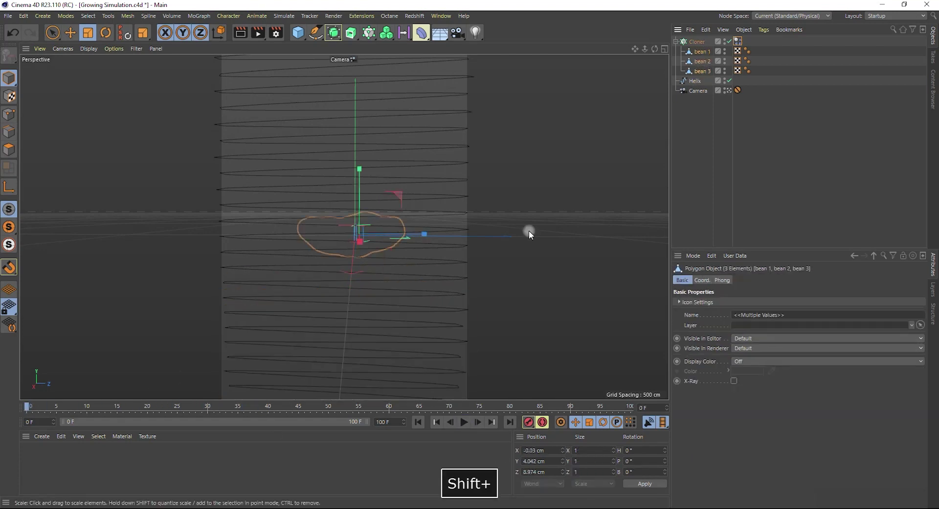
{"action": "left_click", "coordinate": [88, 33]}
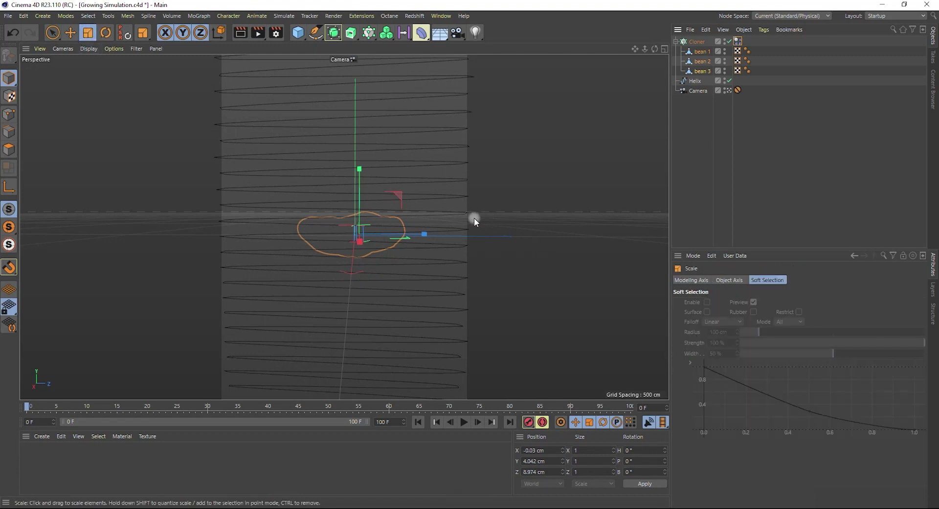
{"action": "left_click", "coordinate": [464, 422]}
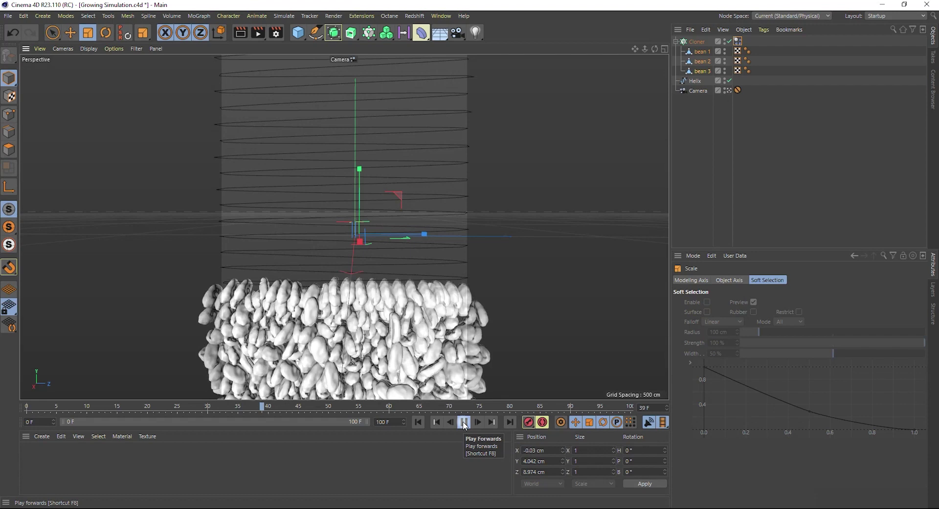
{"action": "left_click", "coordinate": [464, 422]}
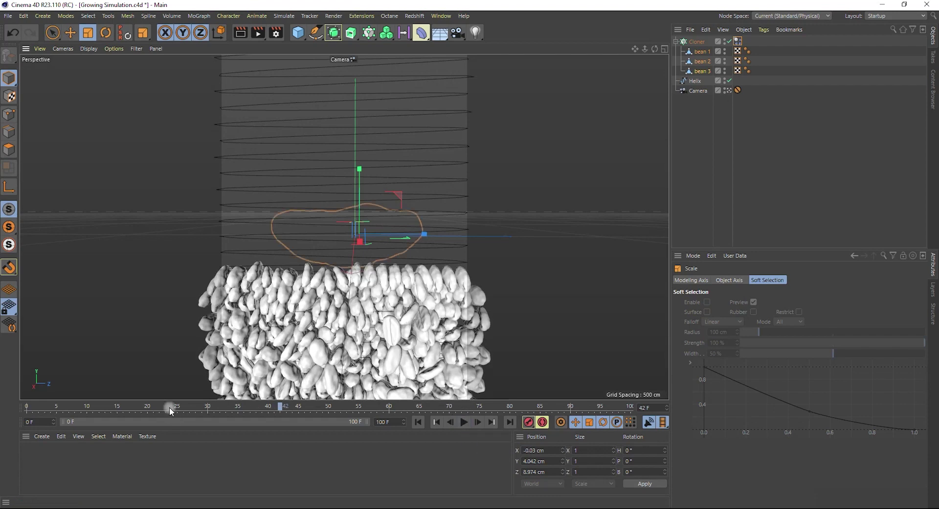
{"action": "key", "text": "F9"}
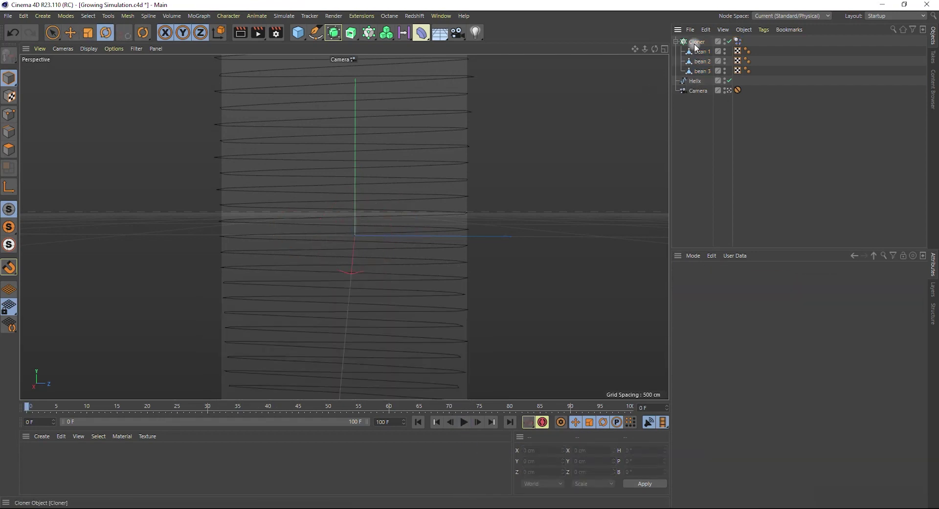
Add a Random effector to the Cloner and save the project.
{"action": "left_click", "coordinate": [695, 43]}
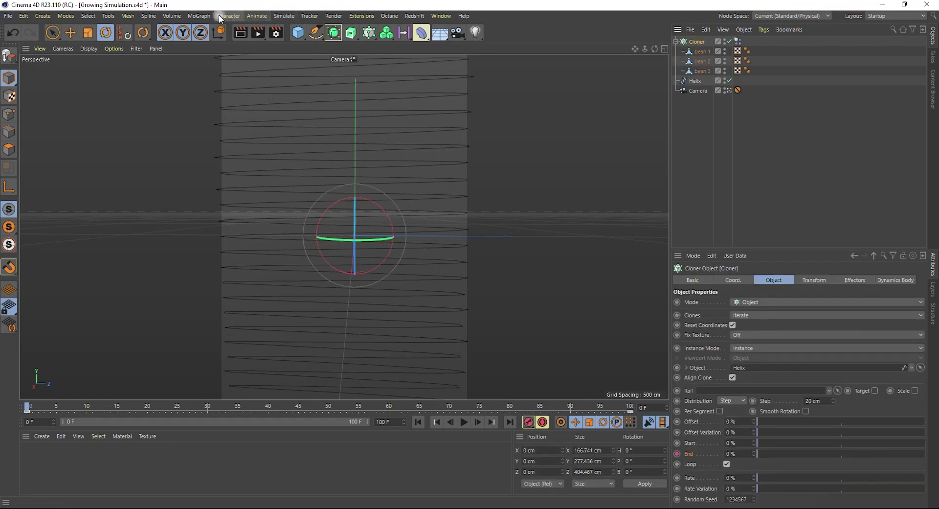
{"action": "left_click", "coordinate": [200, 16]}
{"action": "mouse_move", "coordinate": [227, 31]}
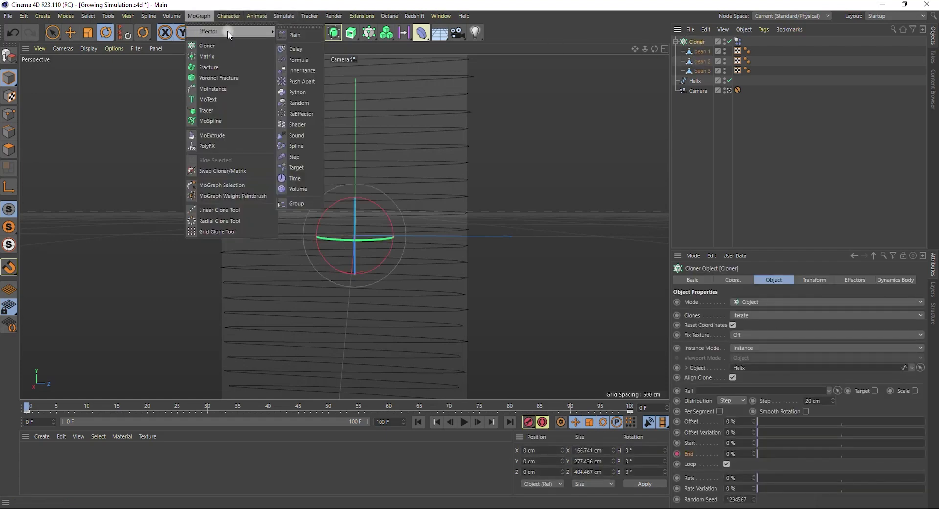
{"action": "left_click", "coordinate": [306, 101]}
{"action": "key", "text": "ctrl+s"}
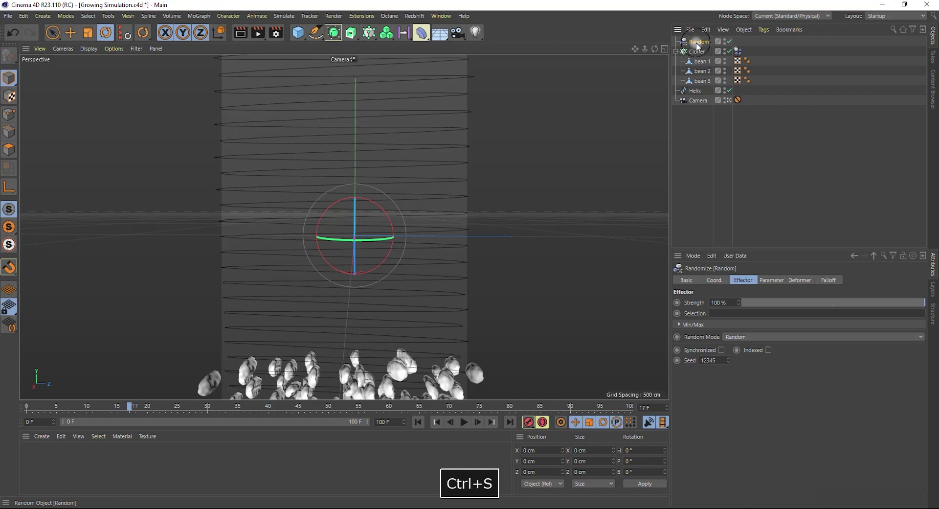
In the Random effector, turn off Position and enable Scale with Uniform Scale at 0.95.
{"action": "left_click", "coordinate": [762, 279]}
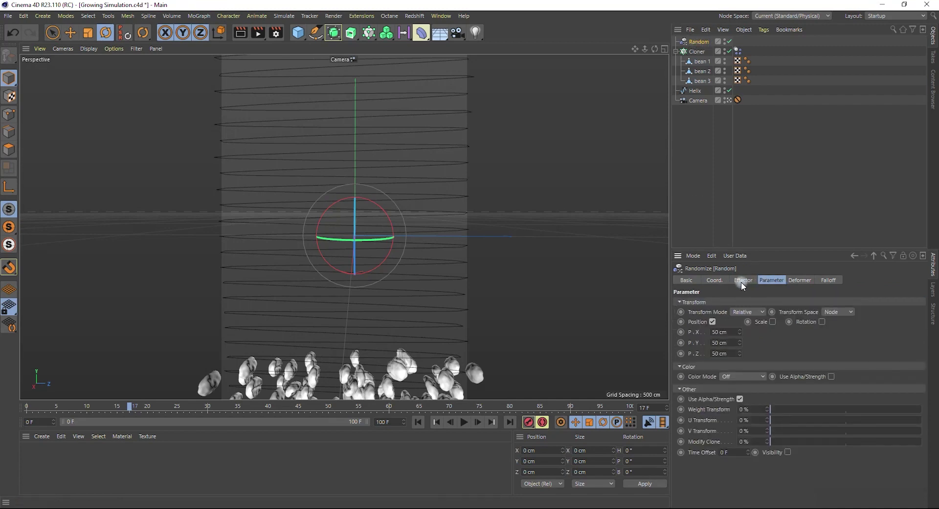
{"action": "left_click", "coordinate": [740, 282]}
{"action": "left_click", "coordinate": [715, 279]}
{"action": "left_click", "coordinate": [762, 280]}
{"action": "left_click", "coordinate": [713, 322]}
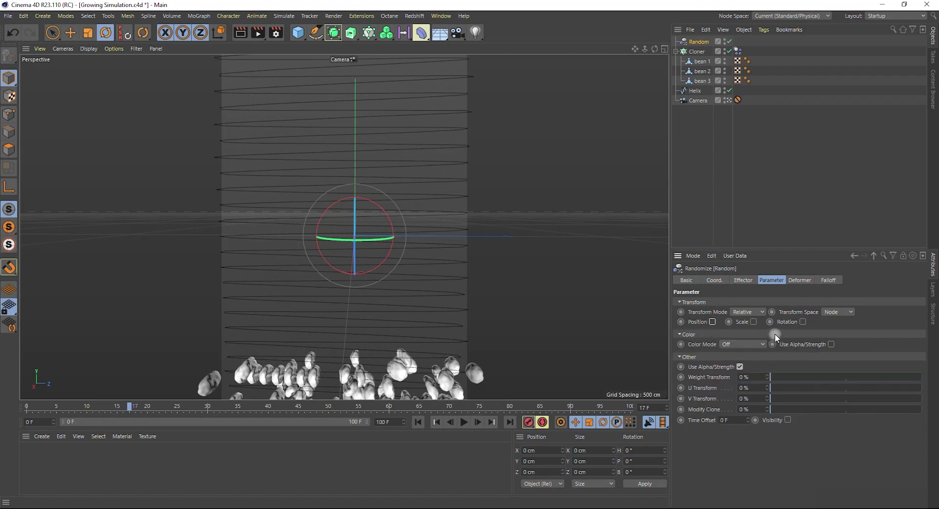
{"action": "left_click", "coordinate": [752, 322]}
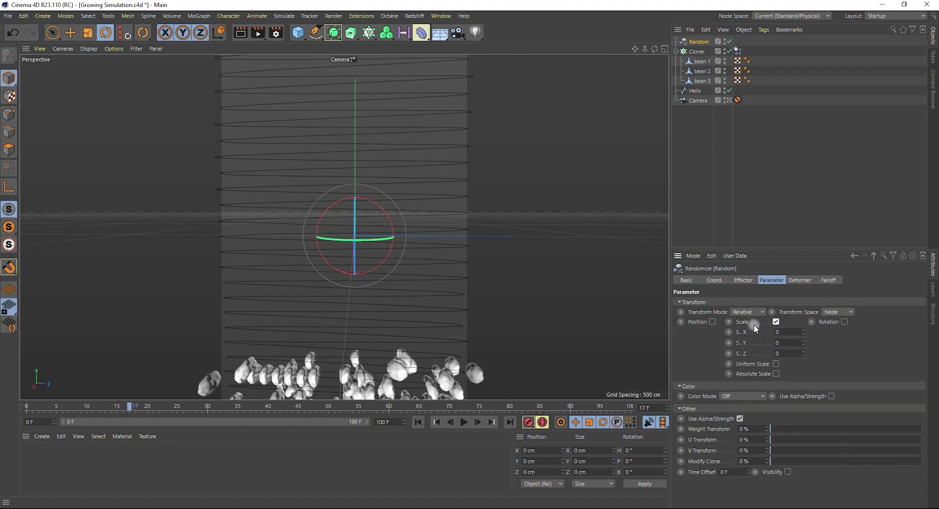
{"action": "left_click", "coordinate": [776, 365]}
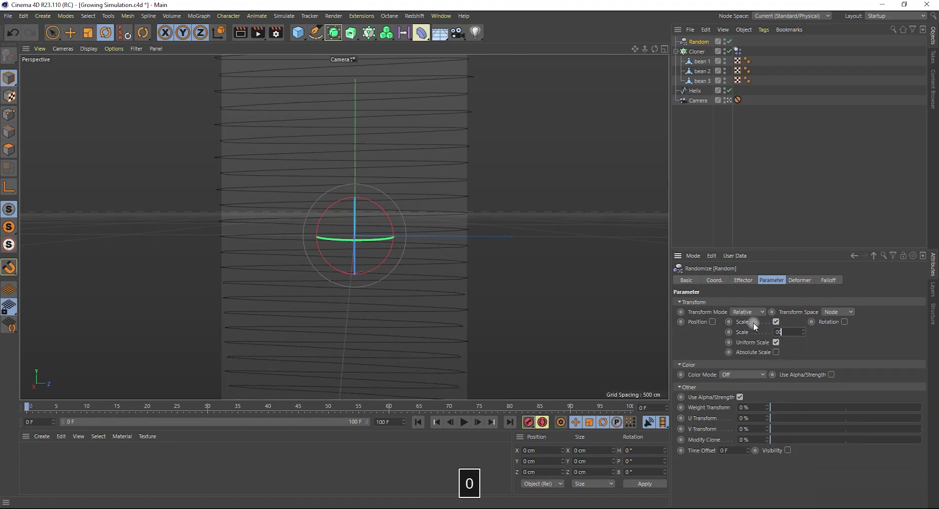
Enable the Random effector's Rotation with 100° heading and 250° pitch, and preview the simulation from the start.
{"action": "left_click", "coordinate": [845, 322]}
{"action": "type", "text": "100"}
{"action": "left_click_drag", "start_coordinate": [870, 332], "coordinate": [826, 341]}
{"action": "type", "text": "250"}
{"action": "left_click", "coordinate": [465, 423]}
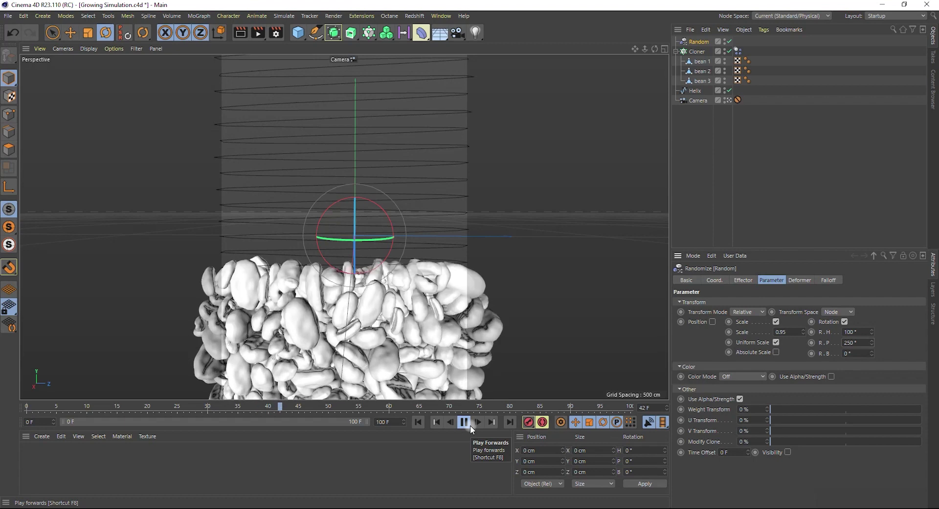
{"action": "key", "text": "shift+f"}
Save the project, leave the camera view, and move the helix points along one side slightly down.
{"action": "left_click", "coordinate": [697, 51]}
{"action": "left_click", "coordinate": [701, 91]}
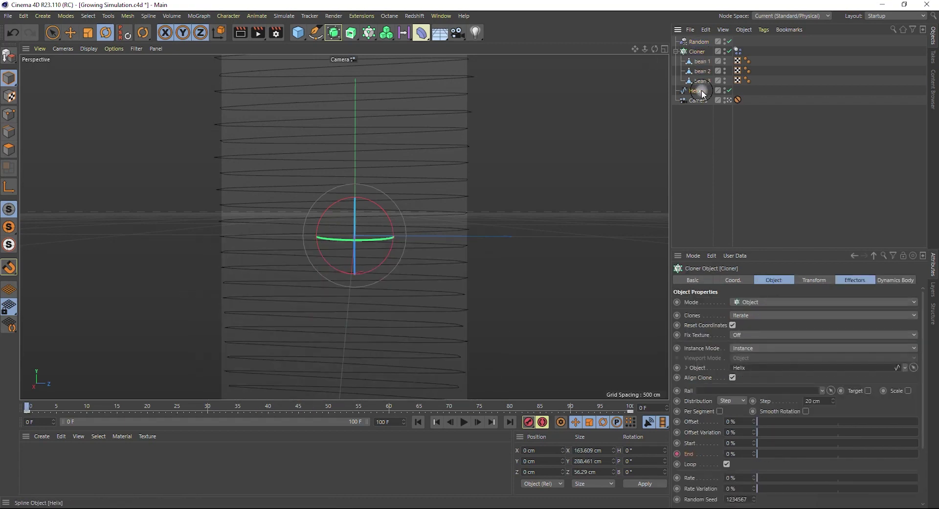
{"action": "left_click", "coordinate": [701, 91]}
{"action": "key", "text": "ctrl+s"}
{"action": "left_click", "coordinate": [729, 100]}
{"action": "left_click_drag", "start_coordinate": [53, 32], "coordinate": [90, 65]}
{"action": "left_click_drag", "start_coordinate": [448, 152], "coordinate": [350, 389]}
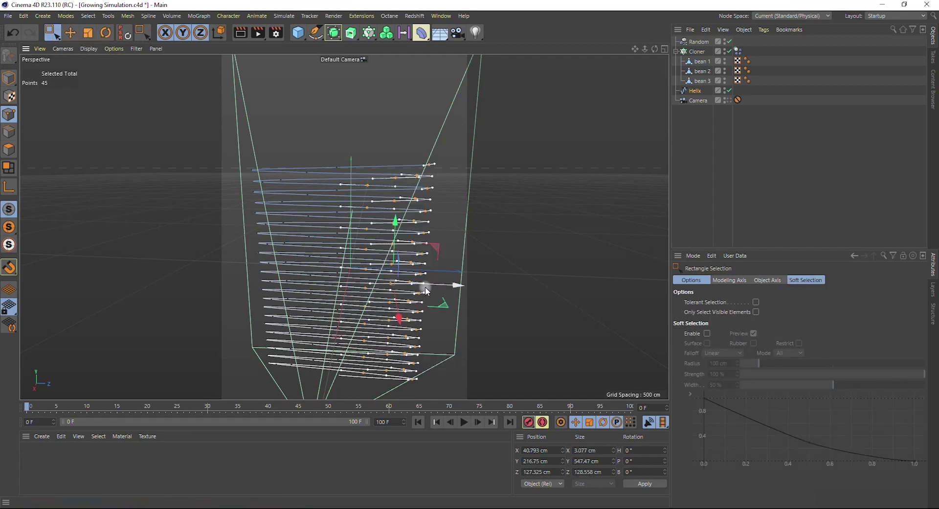
{"action": "key", "text": "e"}
{"action": "left_click_drag", "start_coordinate": [396, 221], "coordinate": [395, 232]}
Box-select the helix points on the opposite side, return to the scene camera and play the simulation.
{"action": "key", "text": "space"}
{"action": "key", "text": "r"}
{"action": "left_click_drag", "start_coordinate": [230, 152], "coordinate": [367, 234]}
{"action": "left_click", "coordinate": [728, 100]}
{"action": "left_click", "coordinate": [463, 422]}
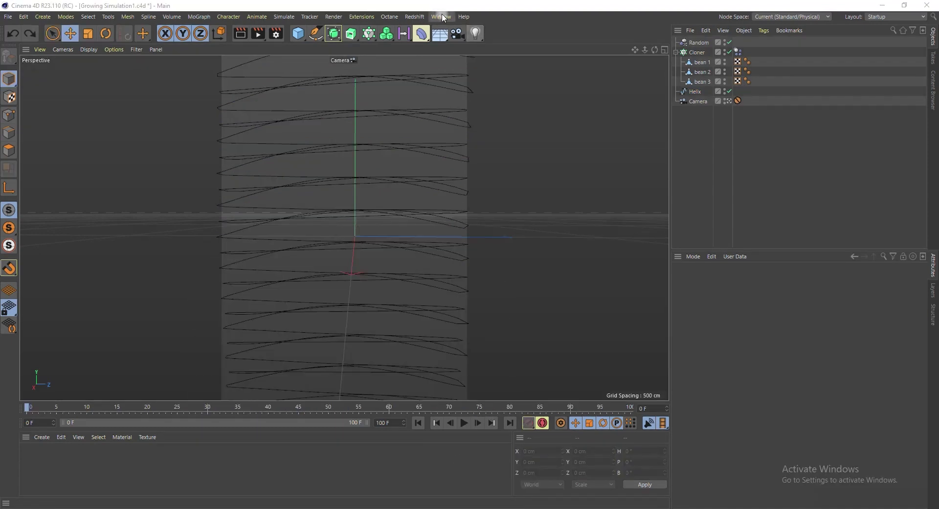
In the F-Curve timeline, lengthen the tangents of both Cloner End keys to about 62 and -68 frames for a steeper ease.
{"action": "left_click", "coordinate": [441, 16]}
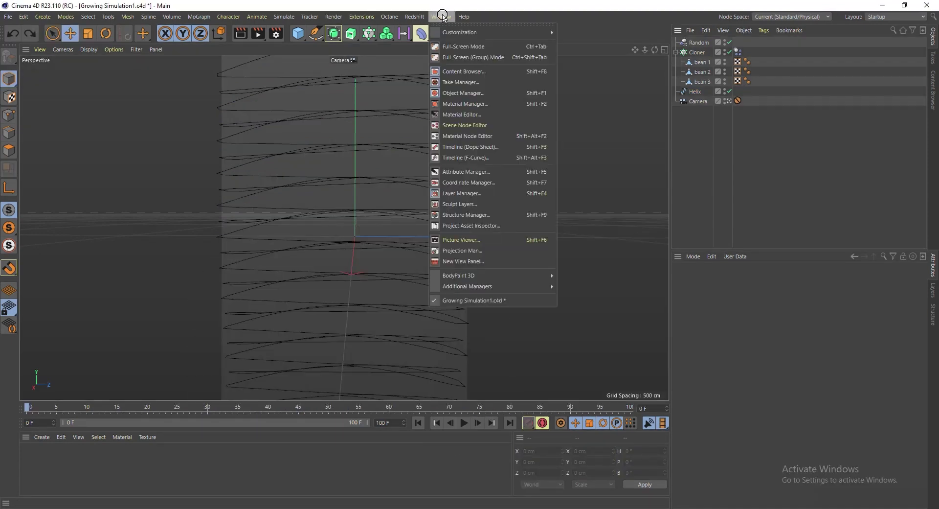
{"action": "left_click", "coordinate": [463, 159]}
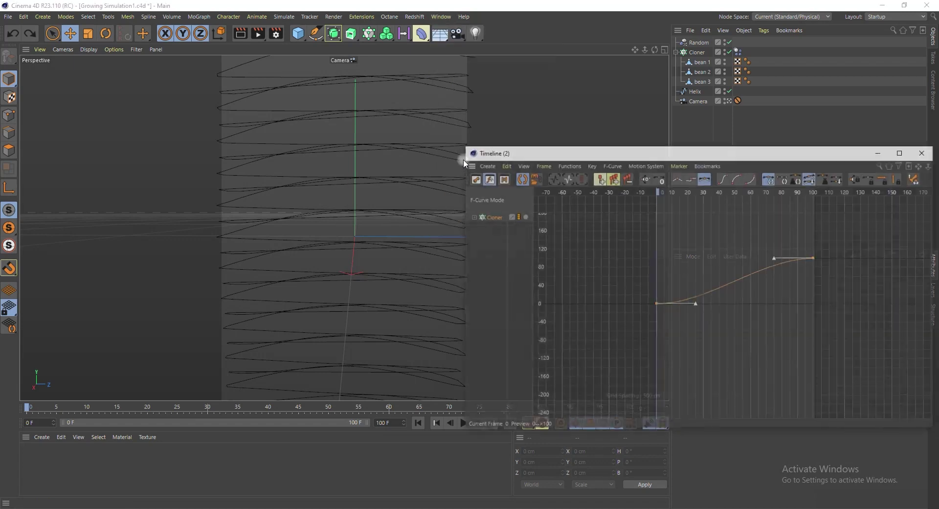
{"action": "left_click_drag", "start_coordinate": [635, 153], "coordinate": [372, 101]}
{"action": "left_click", "coordinate": [234, 166]}
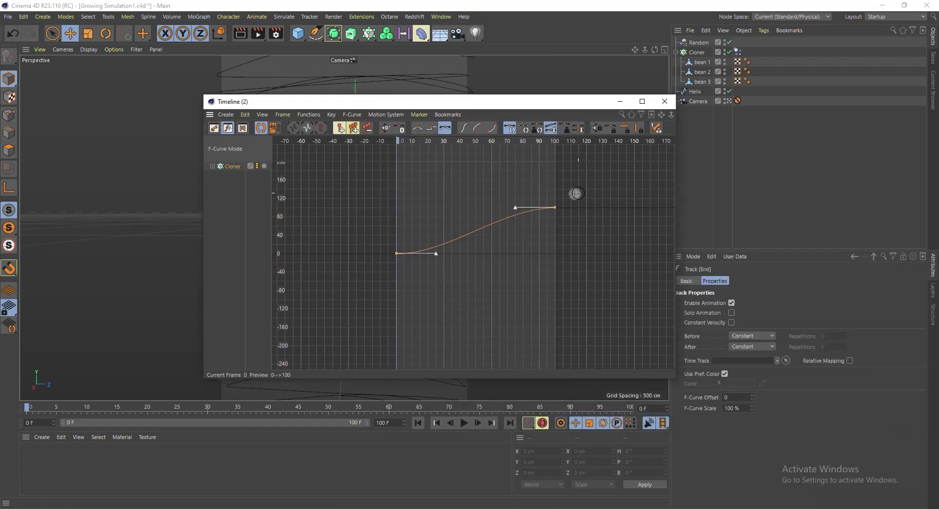
{"action": "left_click_drag", "start_coordinate": [582, 196], "coordinate": [374, 281]}
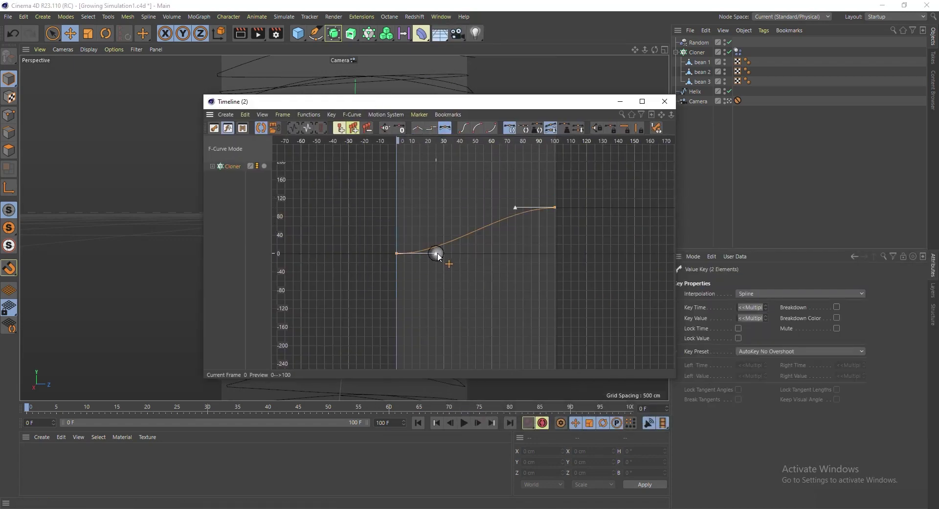
{"action": "left_click_drag", "start_coordinate": [437, 254], "coordinate": [488, 253]}
{"action": "left_click_drag", "start_coordinate": [515, 207], "coordinate": [469, 208]}
{"action": "left_click_drag", "start_coordinate": [488, 253], "coordinate": [476, 255]}
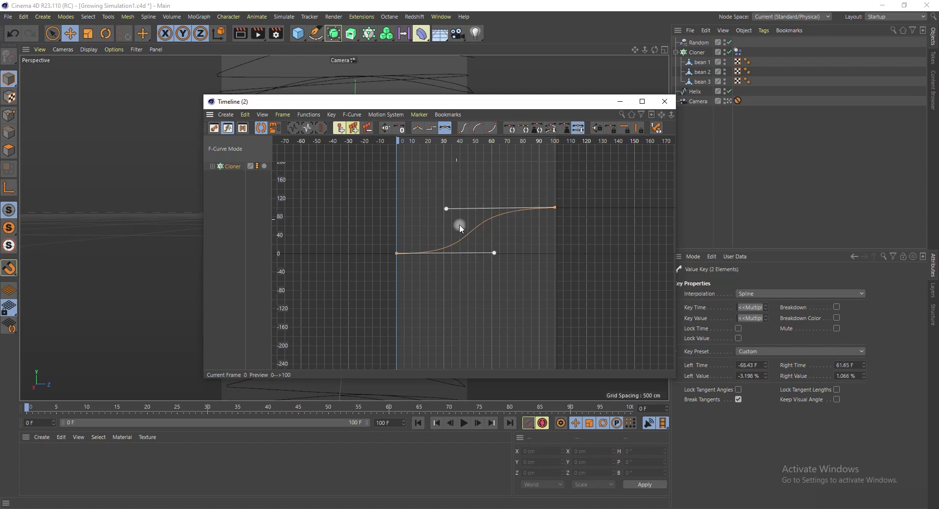
{"action": "left_click", "coordinate": [665, 102]}
Create a new Redshift material and assign it to the Cloner.
{"action": "left_click", "coordinate": [41, 436]}
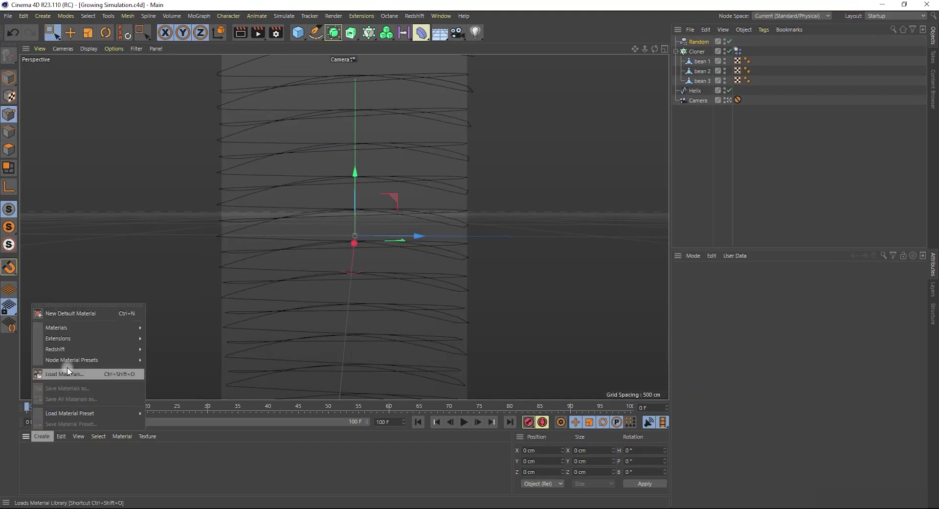
{"action": "mouse_move", "coordinate": [137, 349]}
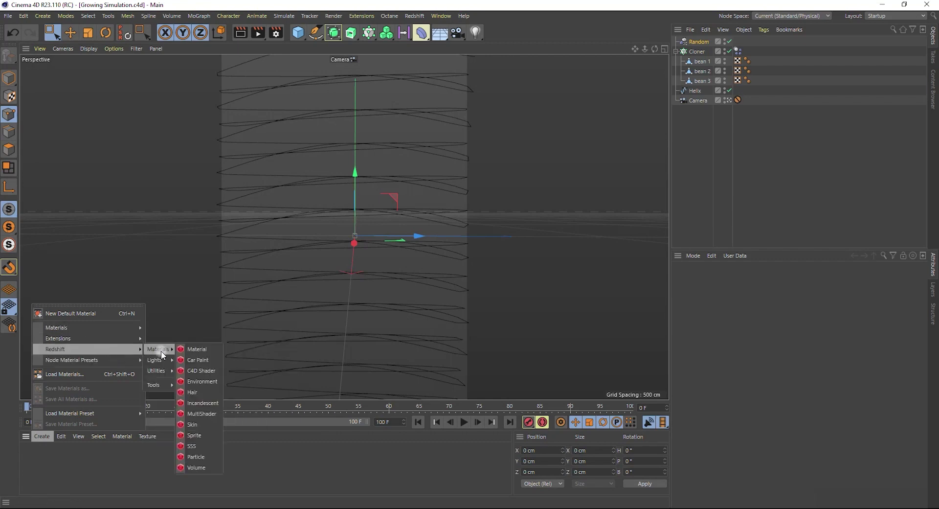
{"action": "left_click", "coordinate": [171, 351]}
{"action": "left_click_drag", "start_coordinate": [706, 64], "coordinate": [699, 52]}
Open the material's shader graph, reposition the Output and RS Material nodes to make room, and save the project.
{"action": "double_click", "coordinate": [29, 456]}
{"action": "left_click_drag", "start_coordinate": [351, 216], "coordinate": [419, 214]}
{"action": "left_click_drag", "start_coordinate": [256, 216], "coordinate": [353, 214]}
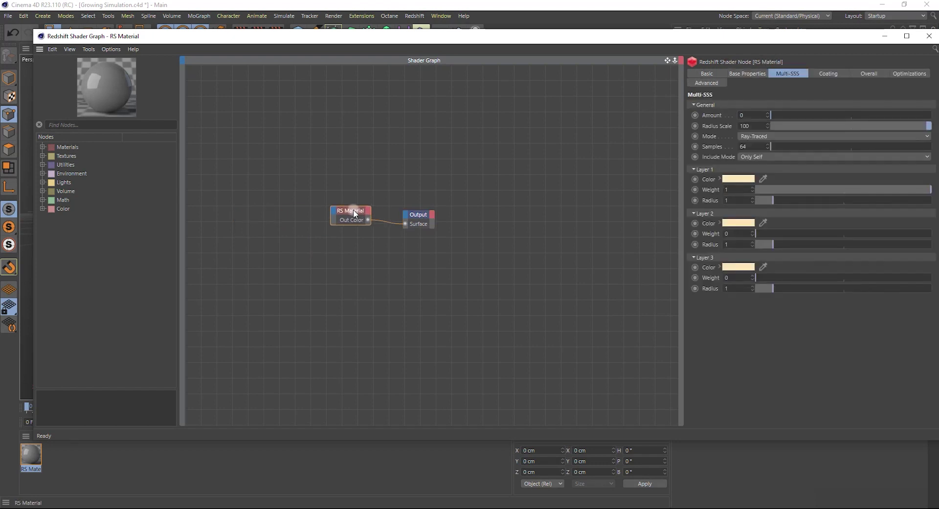
{"action": "key", "text": "ctrl+s"}
Switch to File Explorer and bring the Base_color image from the nested textures folder into the shader graph.
{"action": "key", "text": "alt+Tab"}
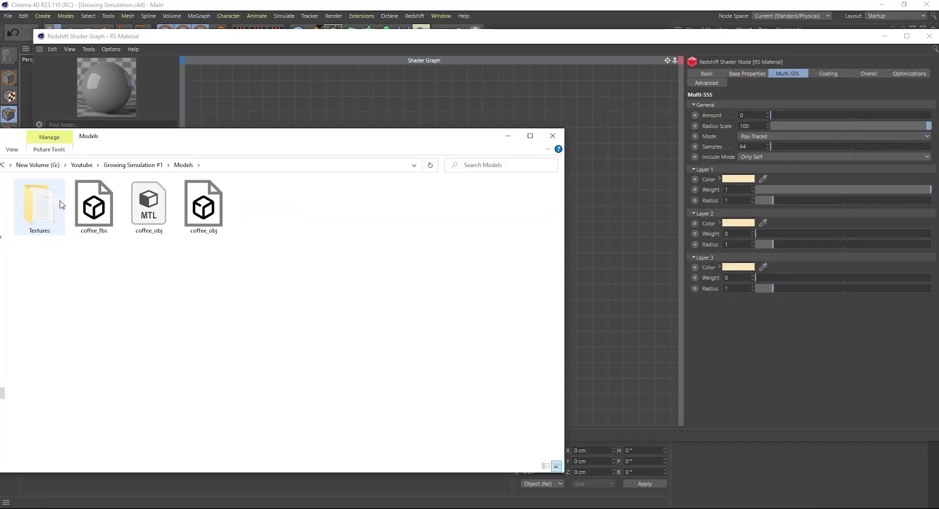
{"action": "double_click", "coordinate": [55, 213]}
{"action": "left_click", "coordinate": [43, 197]}
{"action": "double_click", "coordinate": [43, 196]}
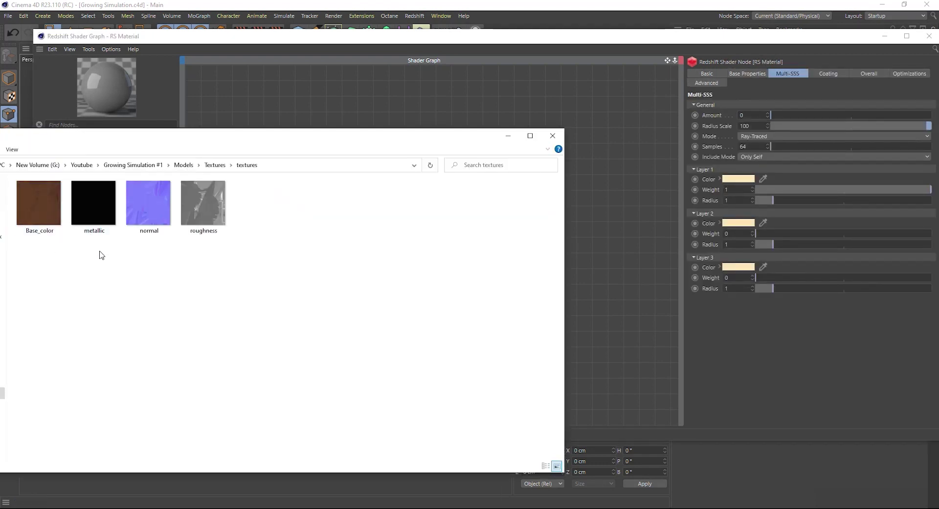
{"action": "left_click", "coordinate": [39, 203]}
{"action": "left_click_drag", "start_coordinate": [39, 203], "coordinate": [336, 216]}
Connect the Base_color texture to the RS Material's Diffuse Color and move the Output node farther away.
{"action": "left_click", "coordinate": [498, 302]}
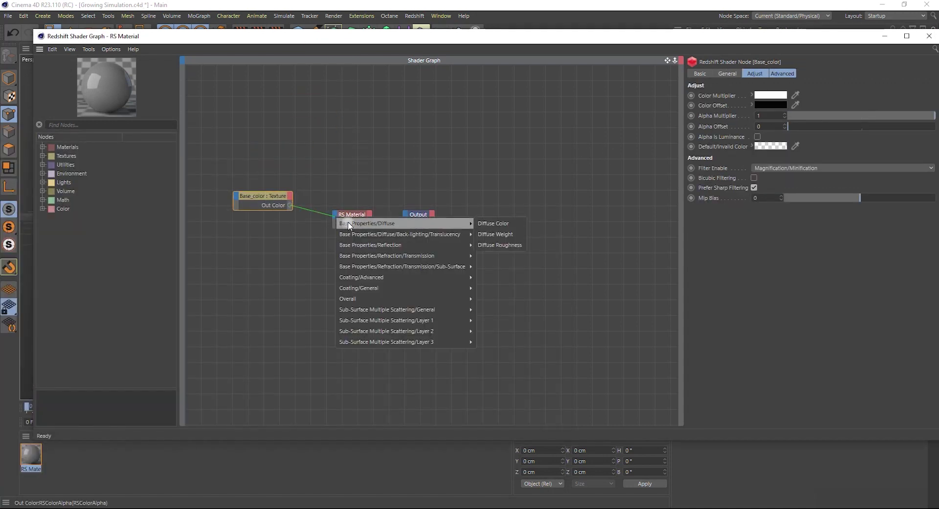
{"action": "left_click", "coordinate": [486, 223]}
{"action": "left_click", "coordinate": [430, 218]}
{"action": "left_click_drag", "start_coordinate": [431, 217], "coordinate": [502, 219]}
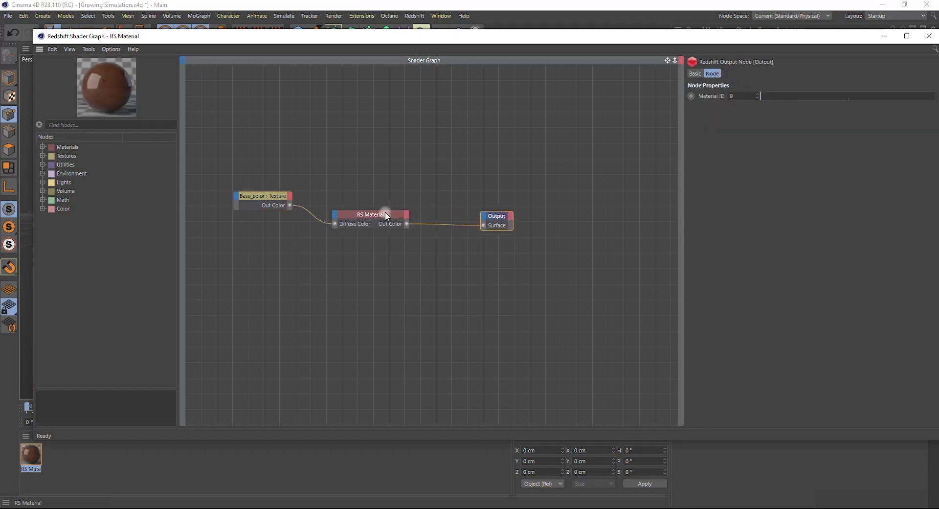
Add a Bump Map node and connect its output to the RS Material's Bump Input.
{"action": "left_click", "coordinate": [385, 214]}
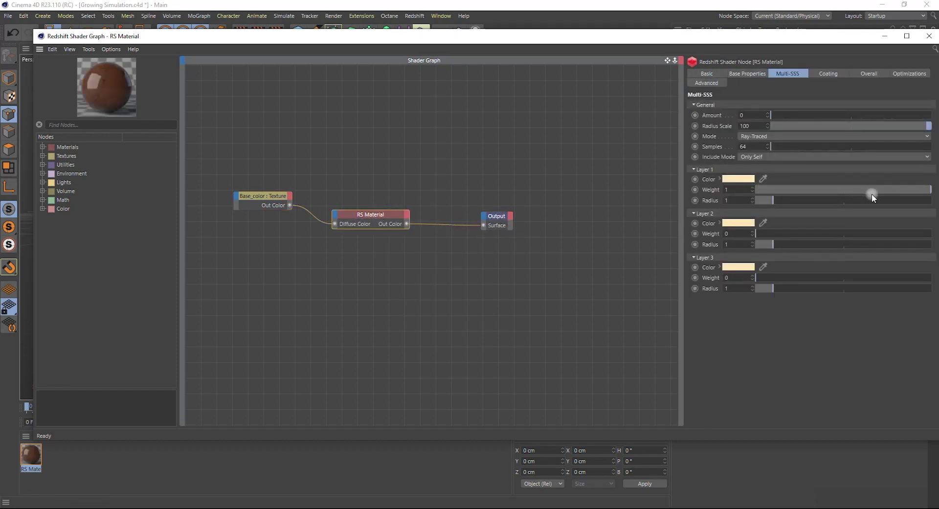
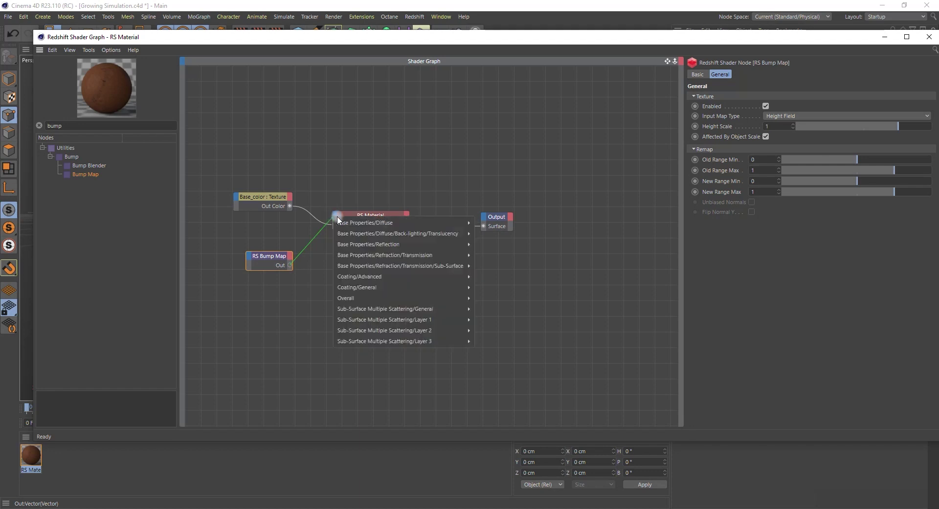
{"action": "mouse_move", "coordinate": [386, 277]}
{"action": "mouse_move", "coordinate": [422, 288]}
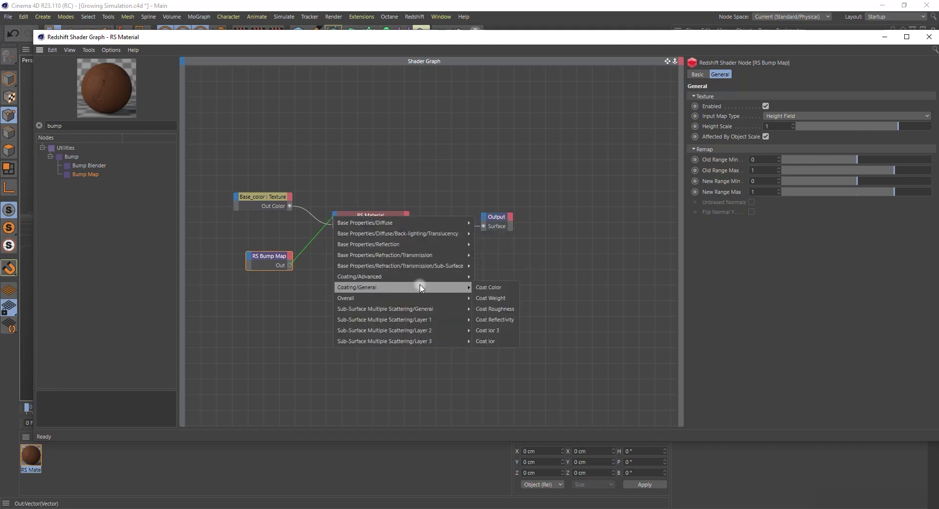
{"action": "left_click", "coordinate": [492, 298]}
{"action": "left_click_drag", "start_coordinate": [288, 259], "coordinate": [281, 262]}
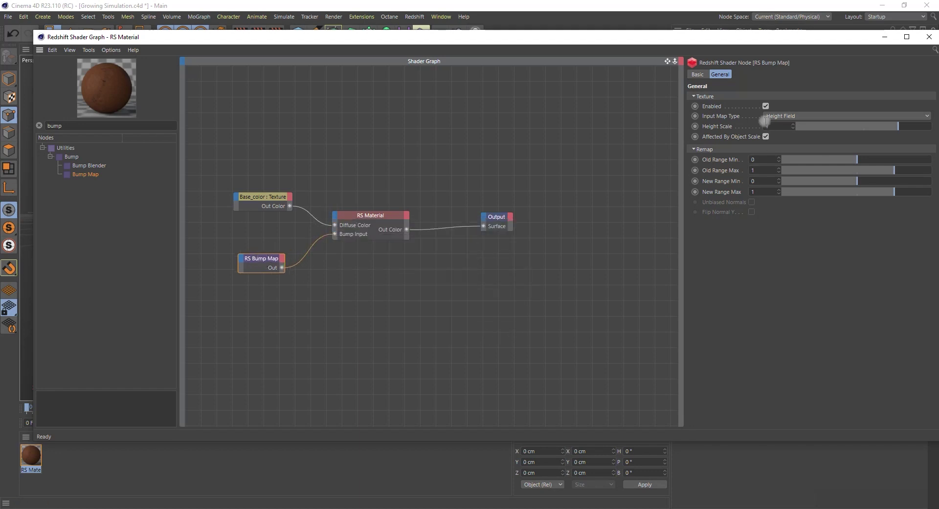
{"action": "key", "text": "Return"}
{"action": "left_click", "coordinate": [551, 249]}
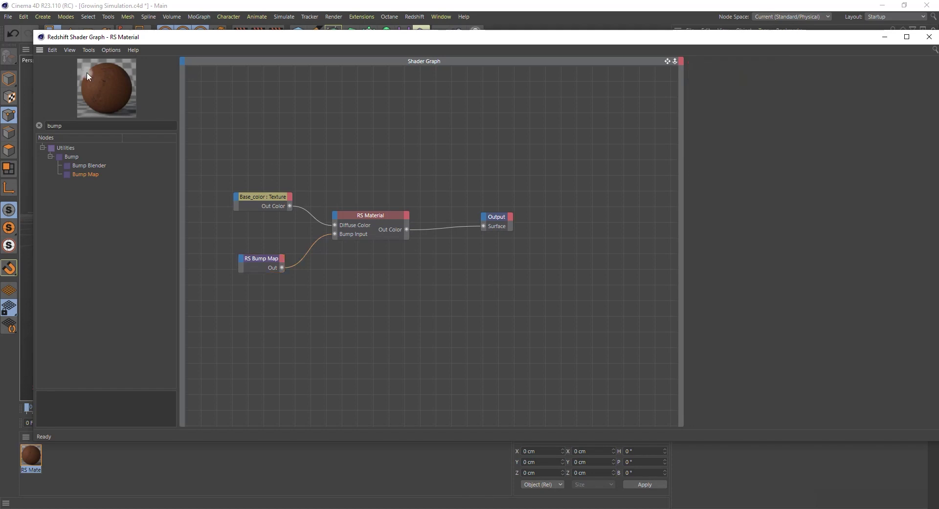
Add a Maxon Noise node, connect it to the Bump Map's Input, arrange the nodes and save the project.
{"action": "type", "text": "maxon"}
{"action": "left_click_drag", "start_coordinate": [95, 156], "coordinate": [209, 296]}
{"action": "left_click_drag", "start_coordinate": [256, 260], "coordinate": [295, 275]}
{"action": "left_click_drag", "start_coordinate": [212, 295], "coordinate": [221, 270]}
{"action": "left_click", "coordinate": [243, 251]}
{"action": "left_click_drag", "start_coordinate": [291, 271], "coordinate": [220, 266]}
{"action": "key", "text": "ctrl+s"}
{"action": "key", "text": "F9"}
{"action": "left_click_drag", "start_coordinate": [482, 126], "coordinate": [332, 247]}
Try the Turbulence type on the Maxon Noise node, and choose another noise type further down the list.
{"action": "left_click", "coordinate": [343, 253]}
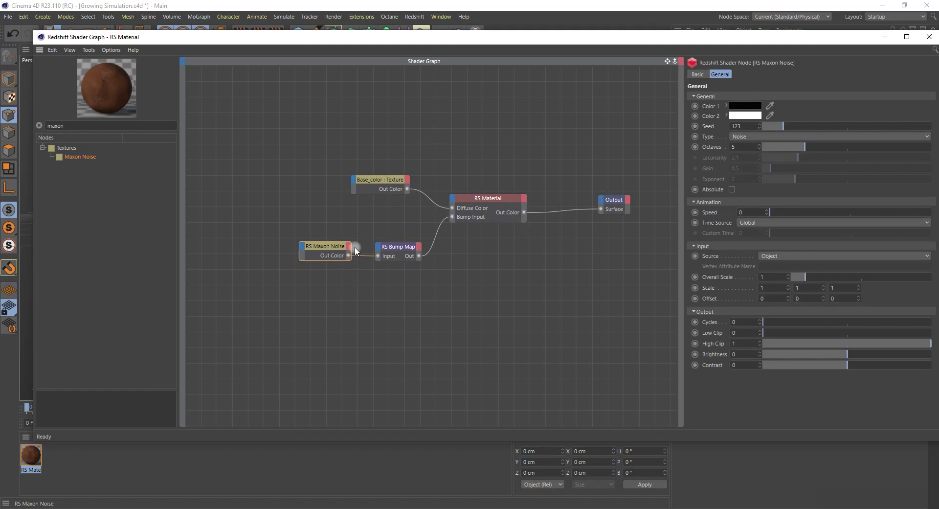
{"action": "left_click", "coordinate": [762, 137]}
{"action": "left_click", "coordinate": [767, 353]}
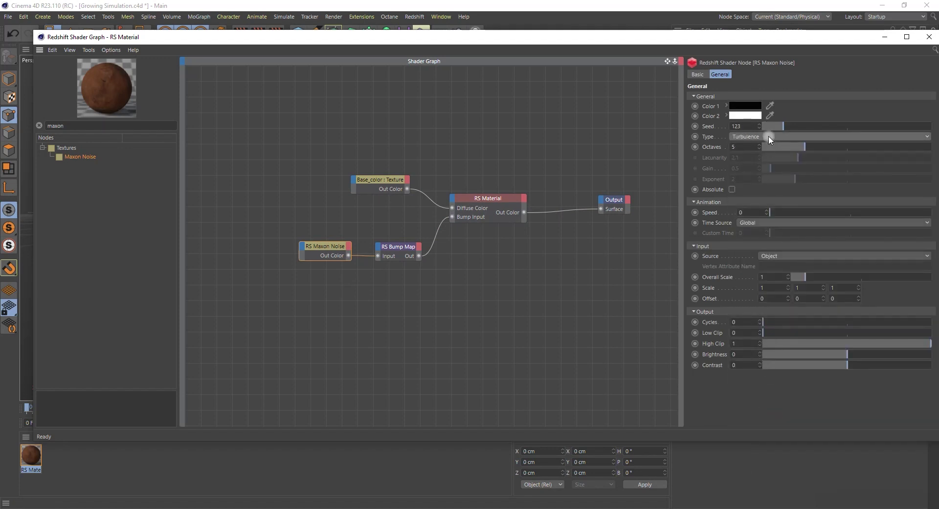
{"action": "left_click", "coordinate": [768, 137]}
{"action": "left_click", "coordinate": [772, 379]}
Reposition the Maxon Noise and Bump Map nodes and set the bump's Height Scale to 3.
{"action": "left_click_drag", "start_coordinate": [324, 246], "coordinate": [308, 259]}
{"action": "left_click_drag", "start_coordinate": [402, 248], "coordinate": [387, 251]}
{"action": "key", "text": "Return"}
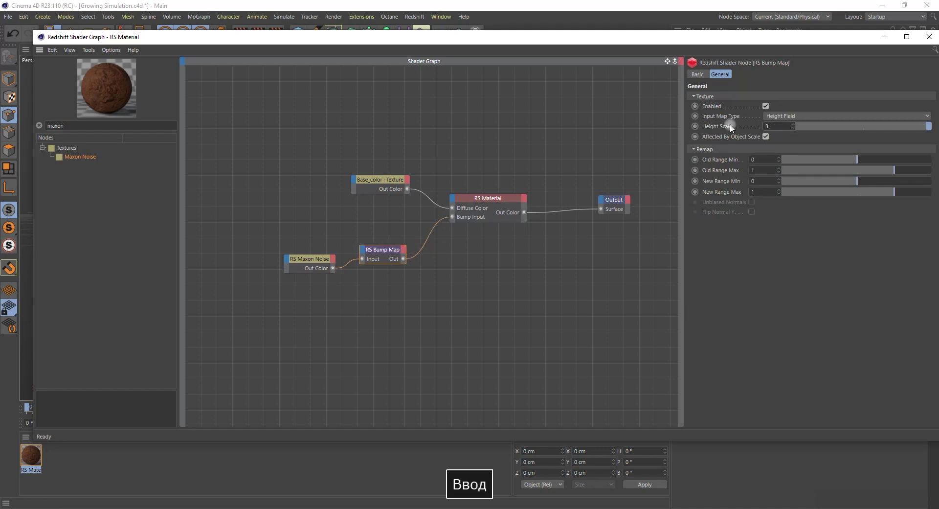
{"action": "left_click", "coordinate": [357, 159]}
{"action": "key", "text": "F9"}
Create a Redshift Area Light and leave the scene camera's view.
{"action": "left_click", "coordinate": [415, 16]}
{"action": "mouse_move", "coordinate": [455, 46]}
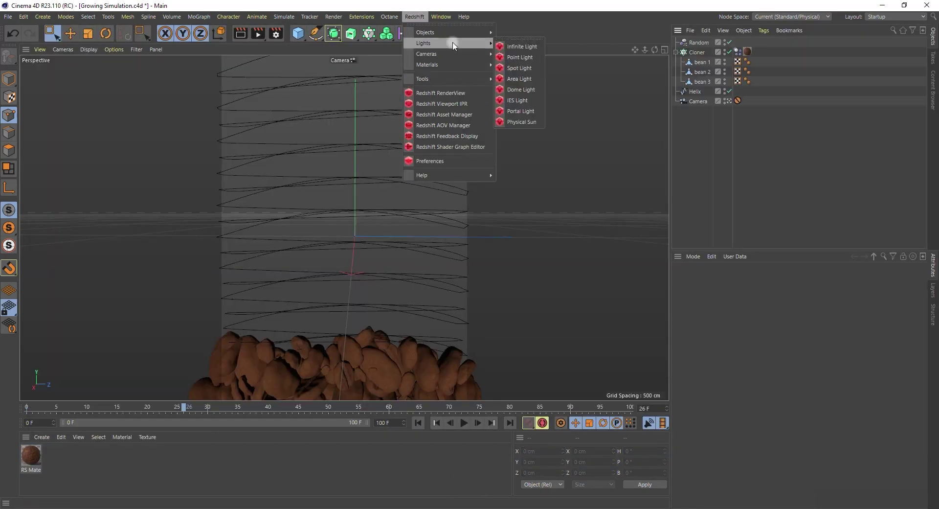
{"action": "left_click", "coordinate": [520, 79]}
{"action": "left_click", "coordinate": [739, 110]}
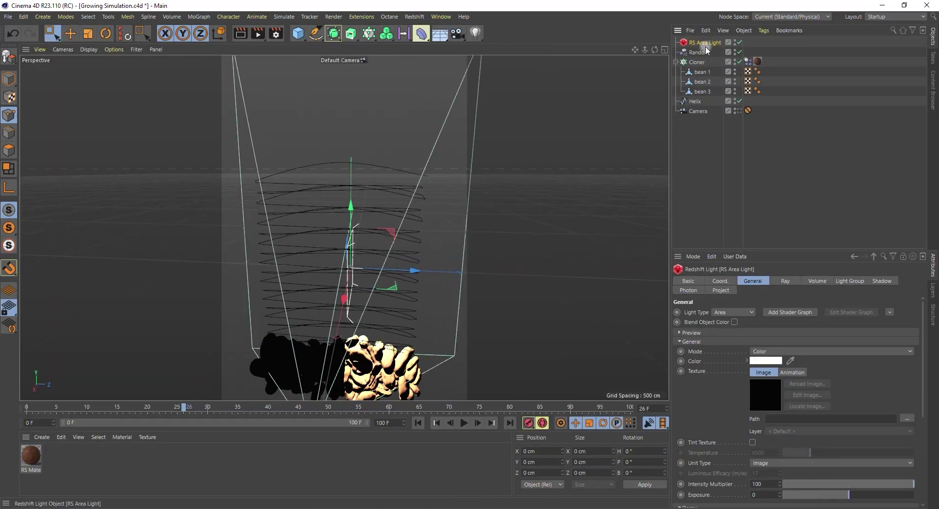
Rotate the area light to face the beans and move it in front of them on the camera's side.
{"action": "left_click_drag", "start_coordinate": [489, 215], "coordinate": [424, 336], "text": "alt"}
{"action": "key", "text": "r"}
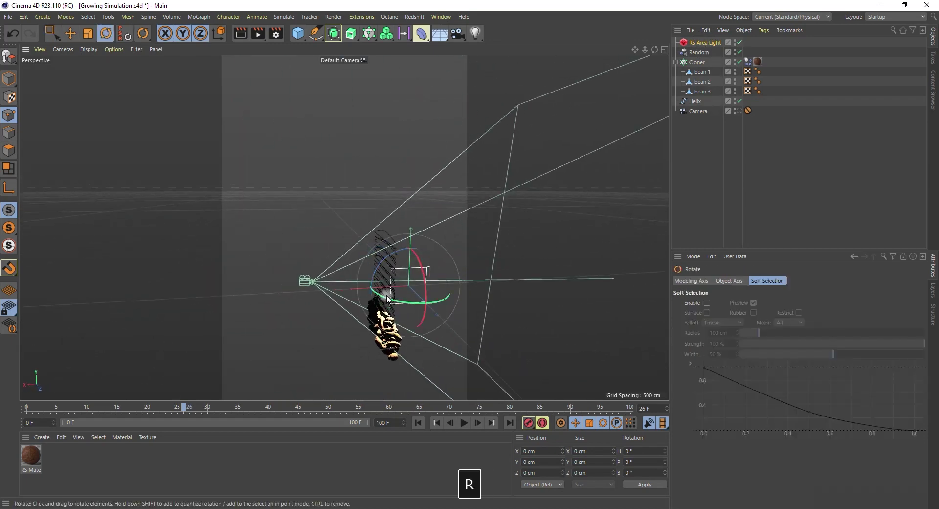
{"action": "left_click_drag", "start_coordinate": [402, 303], "coordinate": [427, 252]}
{"action": "key", "text": "e"}
{"action": "left_click_drag", "start_coordinate": [427, 252], "coordinate": [339, 260], "text": "alt"}
{"action": "right_click_drag", "start_coordinate": [338, 261], "coordinate": [377, 228], "text": "alt"}
{"action": "scroll", "coordinate": [376, 228], "scroll_direction": "down", "scroll_amount": 4}
{"action": "left_click_drag", "start_coordinate": [376, 228], "coordinate": [367, 248], "text": "alt"}
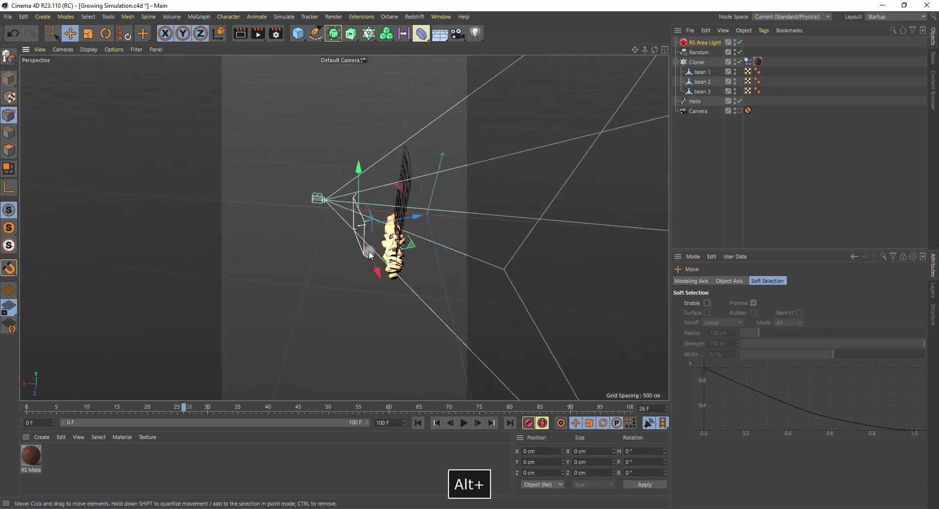
{"action": "mouse_move", "coordinate": [412, 214]}
{"action": "left_mouse_down"}
{"action": "mouse_move", "coordinate": [391, 218]}
{"action": "mouse_move", "coordinate": [402, 218]}
{"action": "left_mouse_up"}
Try a Size Y of 20000 cm on the area light and restore it to 200 cm.
{"action": "left_click", "coordinate": [696, 44]}
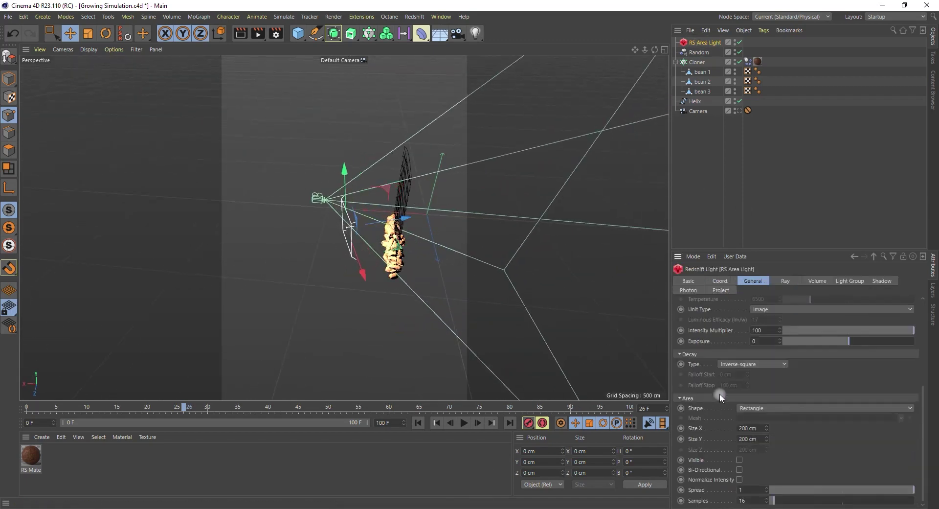
{"action": "type", "text": "20000"}
{"action": "key", "text": "Return"}
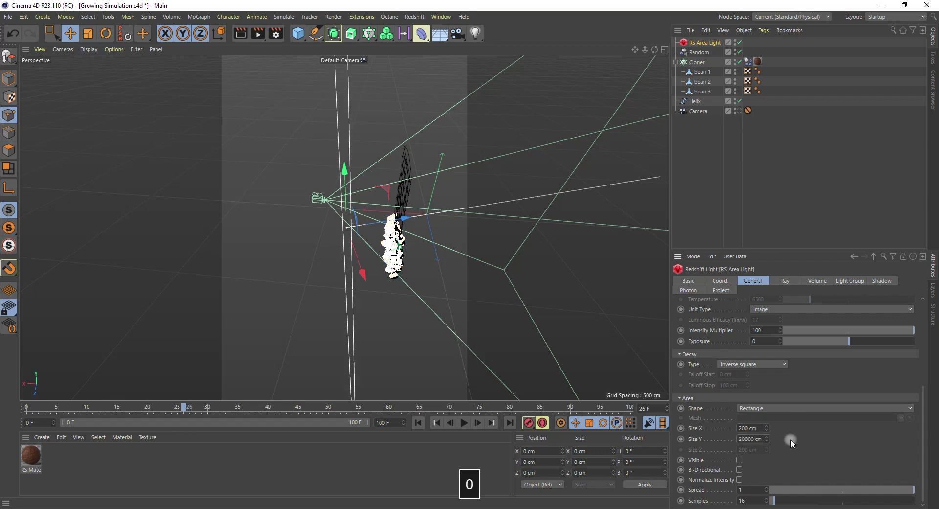
{"action": "key", "text": "Return"}
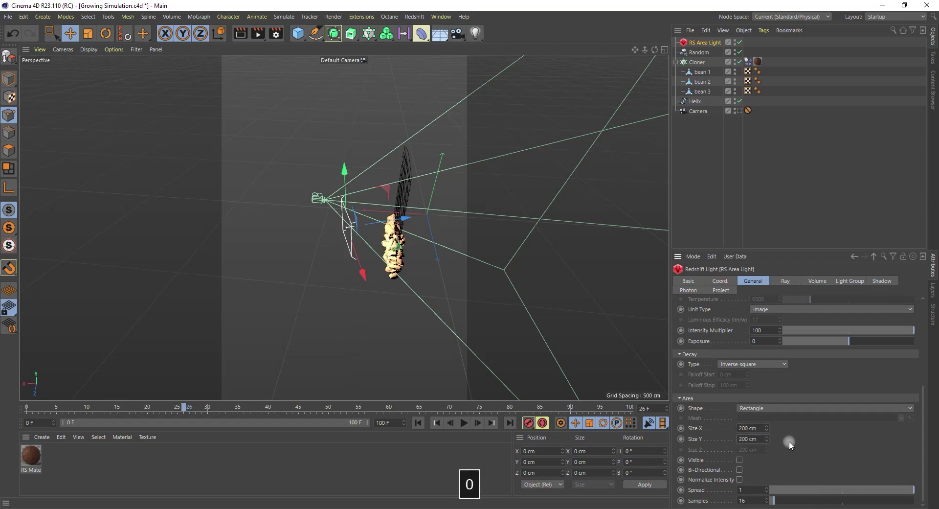
{"action": "scroll", "coordinate": [789, 441], "scroll_direction": "up", "scroll_amount": 5}
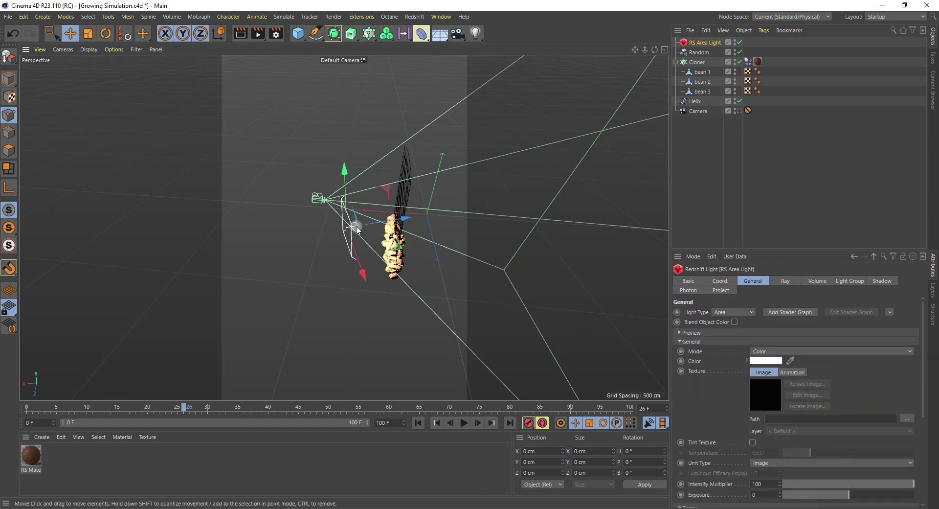
Lower the area light so that it lines up with the pile of beans.
{"action": "left_click_drag", "start_coordinate": [344, 170], "coordinate": [344, 191]}
{"action": "left_click_drag", "start_coordinate": [344, 278], "coordinate": [371, 256], "text": "alt"}
{"action": "scroll", "coordinate": [372, 256], "scroll_direction": "up", "scroll_amount": 5}
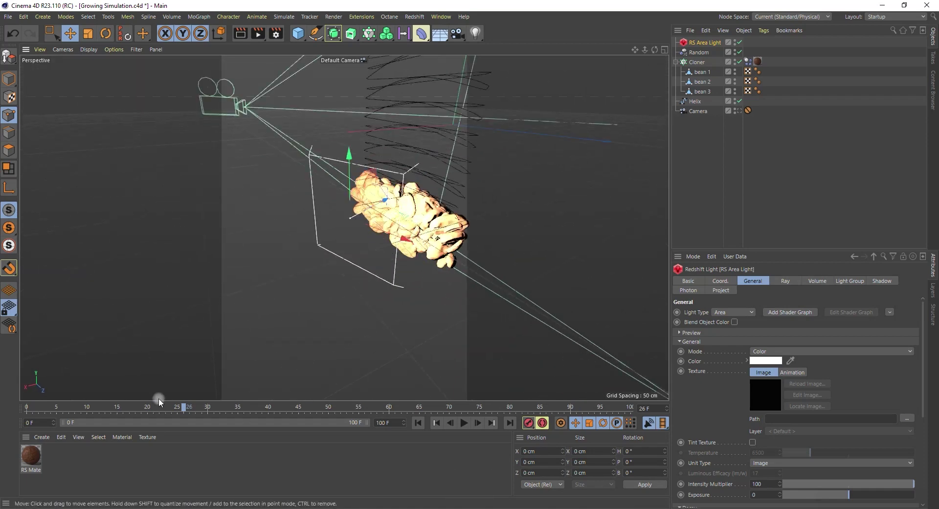
Rewind to the start, save the project, and play the growing simulation up to frame 42.
{"action": "left_click_drag", "start_coordinate": [158, 407], "coordinate": [27, 407]}
{"action": "key", "text": "ctrl+s"}
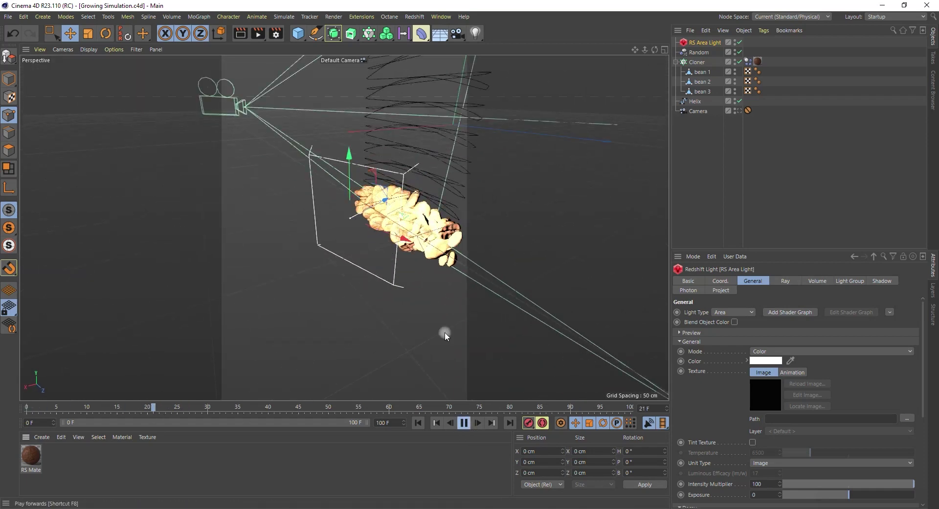
{"action": "scroll", "coordinate": [434, 257], "scroll_direction": "down", "scroll_amount": 5}
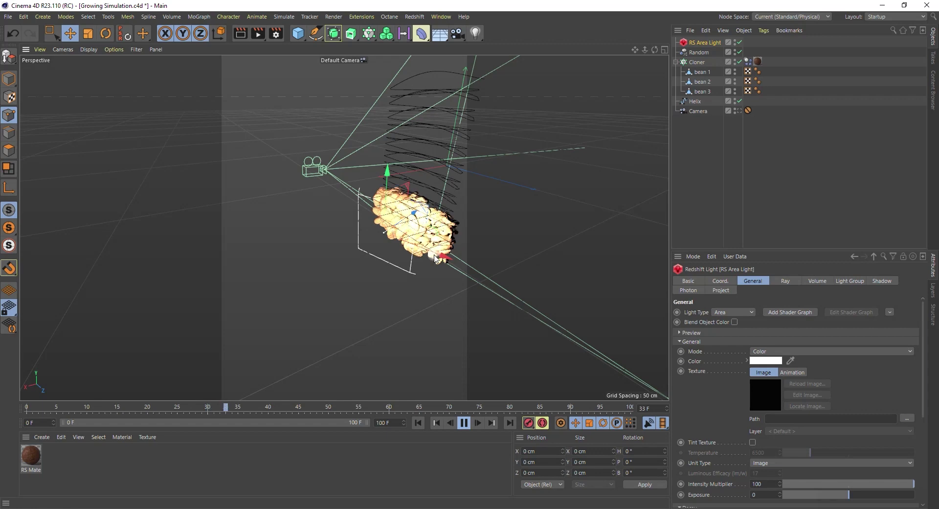
{"action": "left_click", "coordinate": [464, 423]}
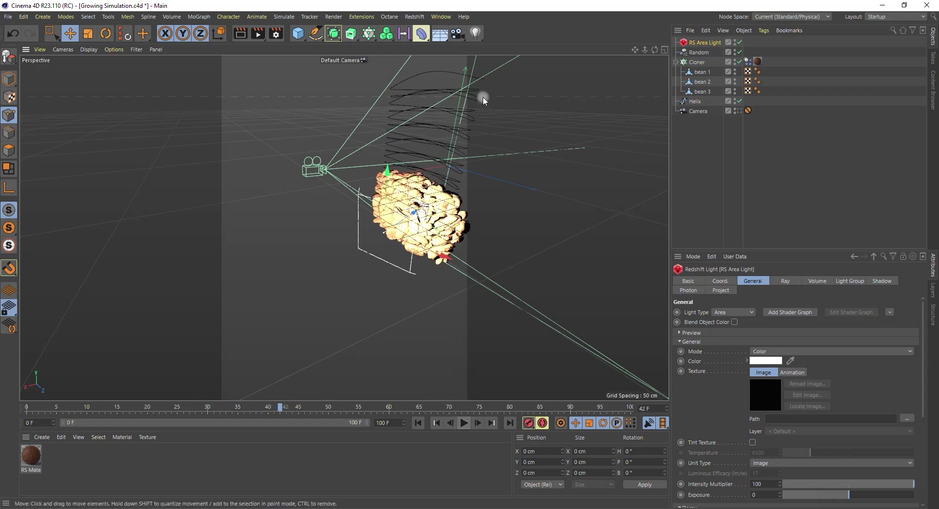
Open the Redshift RenderView, preview the beans through the scene's Camera, and close the preview.
{"action": "left_click", "coordinate": [441, 16]}
{"action": "left_click", "coordinate": [741, 115]}
{"action": "left_click", "coordinate": [439, 15]}
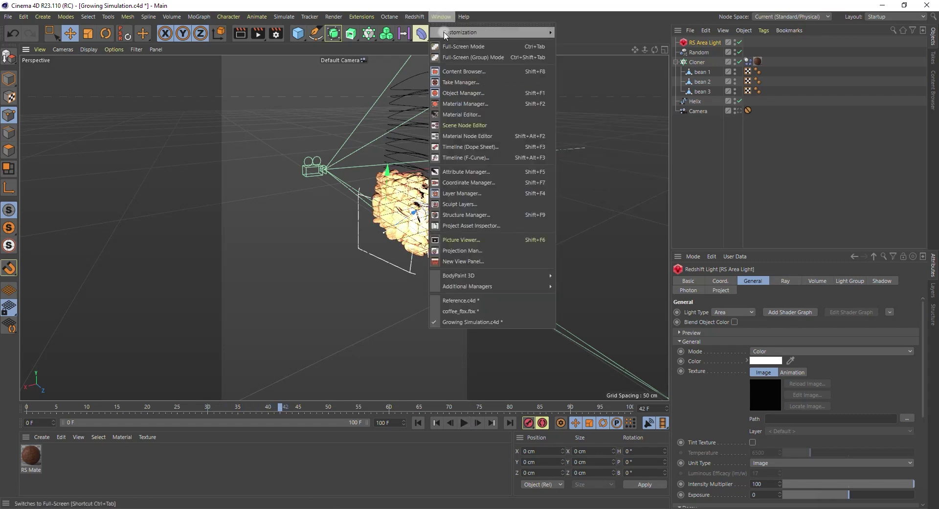
{"action": "mouse_move", "coordinate": [413, 17]}
{"action": "left_click", "coordinate": [446, 92]}
{"action": "left_click", "coordinate": [278, 45]}
{"action": "left_click_drag", "start_coordinate": [410, 8], "coordinate": [298, 60]}
{"action": "left_click", "coordinate": [327, 98]}
{"action": "left_click", "coordinate": [322, 119]}
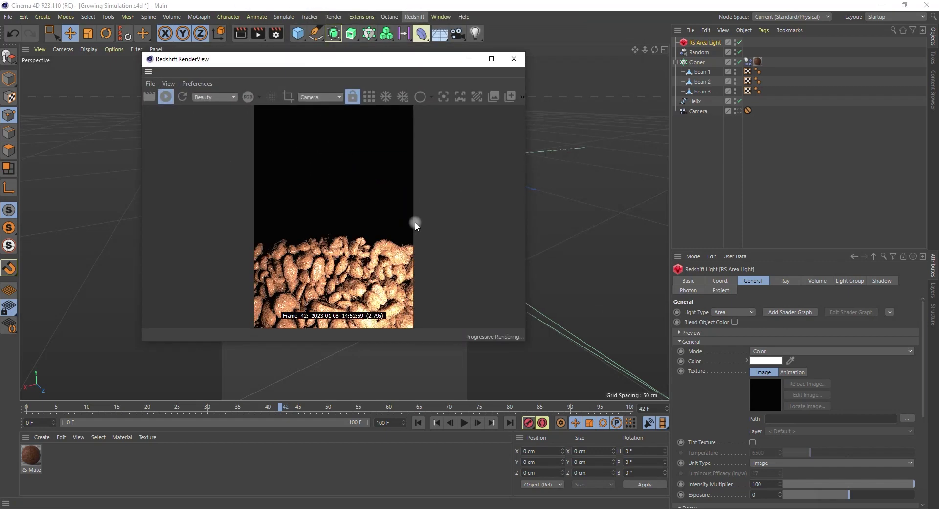
{"action": "scroll", "coordinate": [744, 412], "scroll_direction": "down", "scroll_amount": 5}
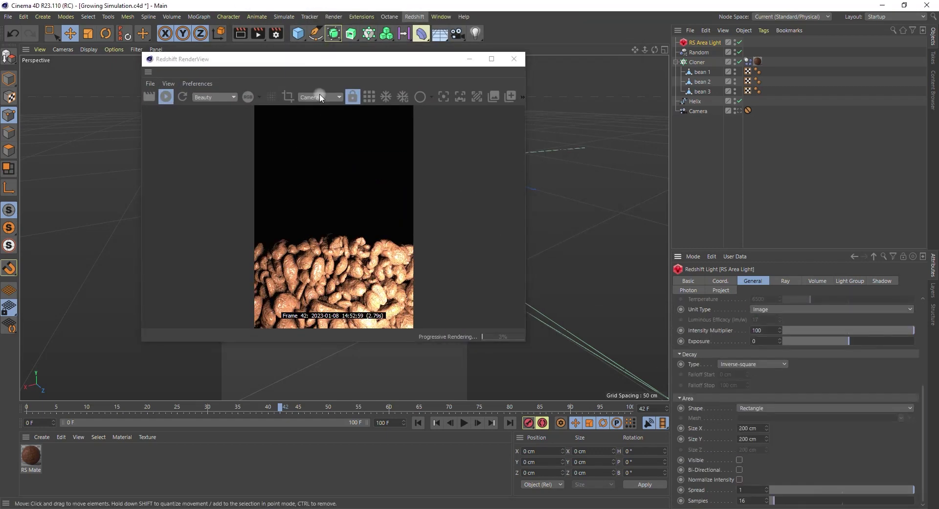
{"action": "left_click", "coordinate": [514, 59]}
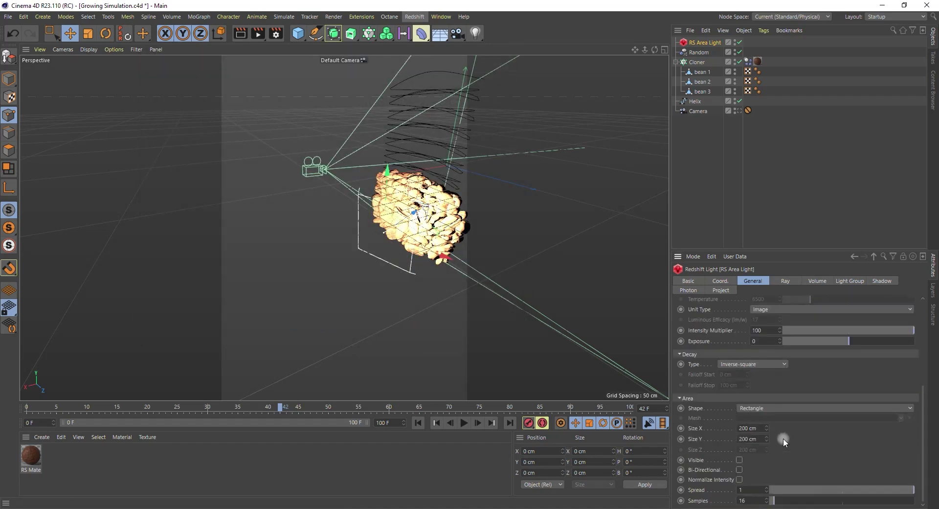
Lower the area light's Intensity Multiplier to 42 and set its Exposure to -4.
{"action": "scroll", "coordinate": [783, 439], "scroll_direction": "up", "scroll_amount": 4}
{"action": "left_click_drag", "start_coordinate": [767, 458], "coordinate": [726, 428]}
{"action": "type", "text": "-4"}
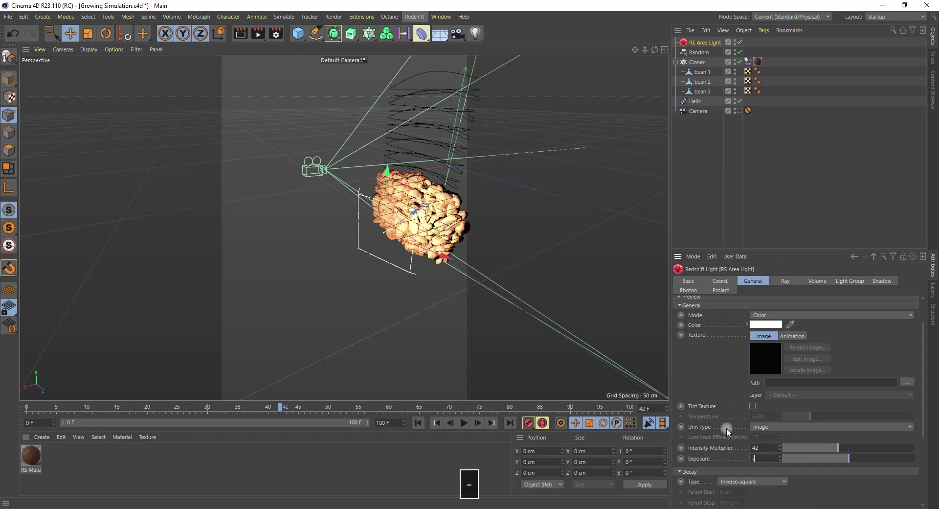
{"action": "key", "text": "Return"}
Reopen the Redshift RenderView and check the dimmed lighting through the scene's Camera.
{"action": "left_click", "coordinate": [440, 18]}
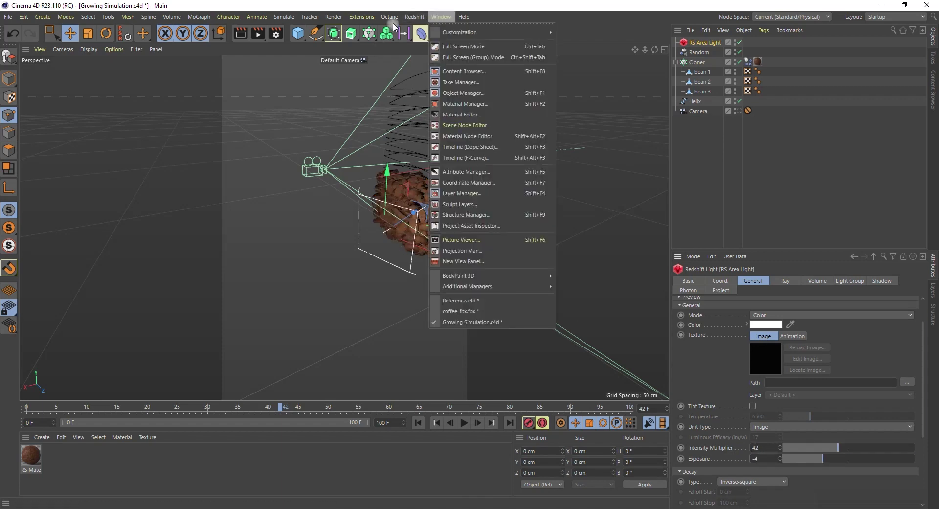
{"action": "left_click", "coordinate": [452, 99]}
{"action": "left_click", "coordinate": [454, 124]}
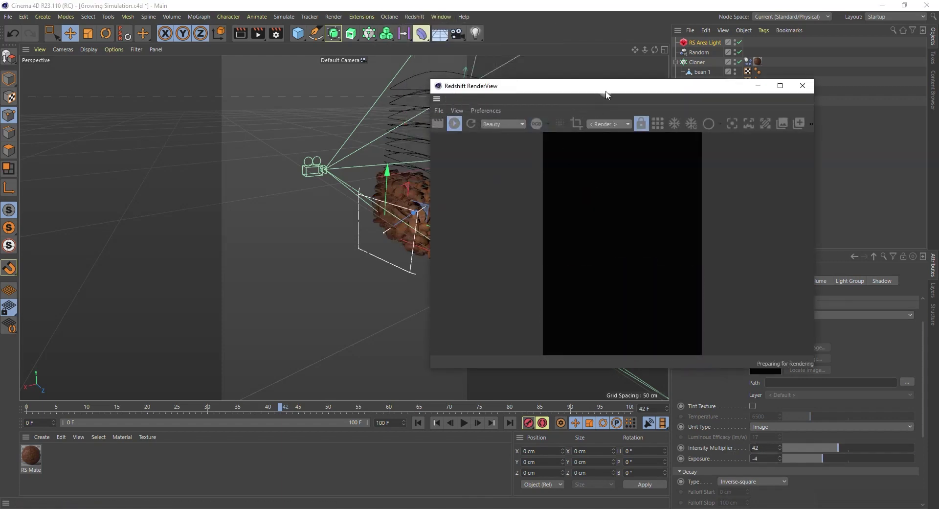
{"action": "left_click_drag", "start_coordinate": [608, 94], "coordinate": [387, 66]}
{"action": "left_click", "coordinate": [406, 95]}
{"action": "left_click", "coordinate": [397, 116]}
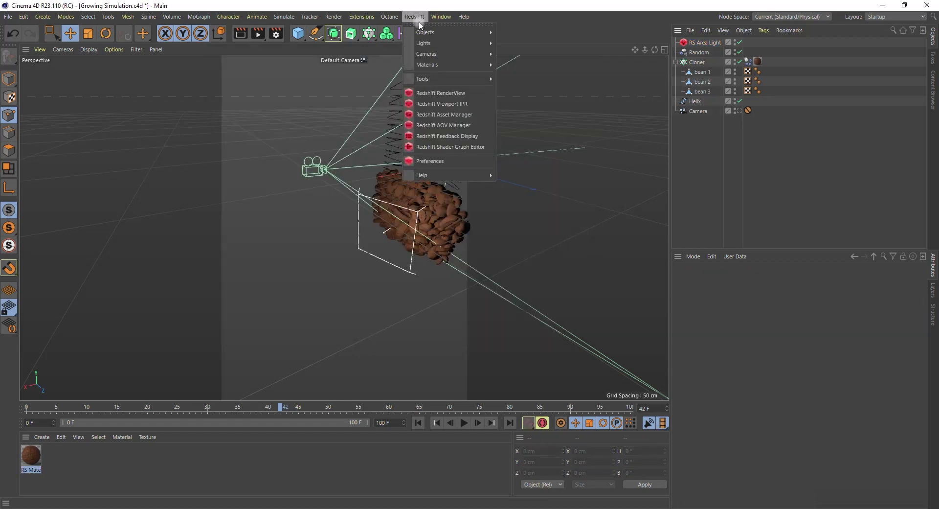
Create a second Redshift Area Light and rotate it about 90° to face downward.
{"action": "mouse_move", "coordinate": [442, 37]}
{"action": "left_click", "coordinate": [516, 83]}
{"action": "left_click_drag", "start_coordinate": [497, 215], "coordinate": [501, 223], "text": "alt"}
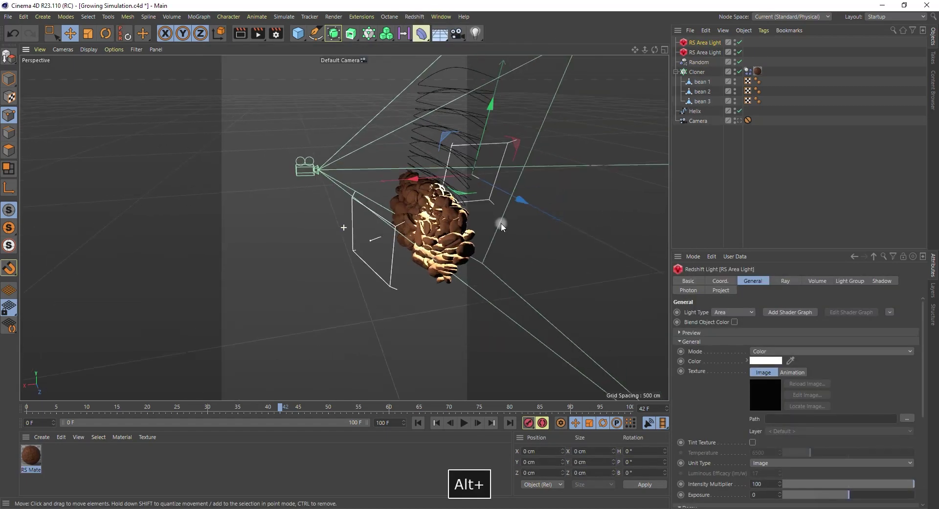
{"action": "key", "text": "r"}
{"action": "left_click_drag", "start_coordinate": [500, 153], "coordinate": [487, 240]}
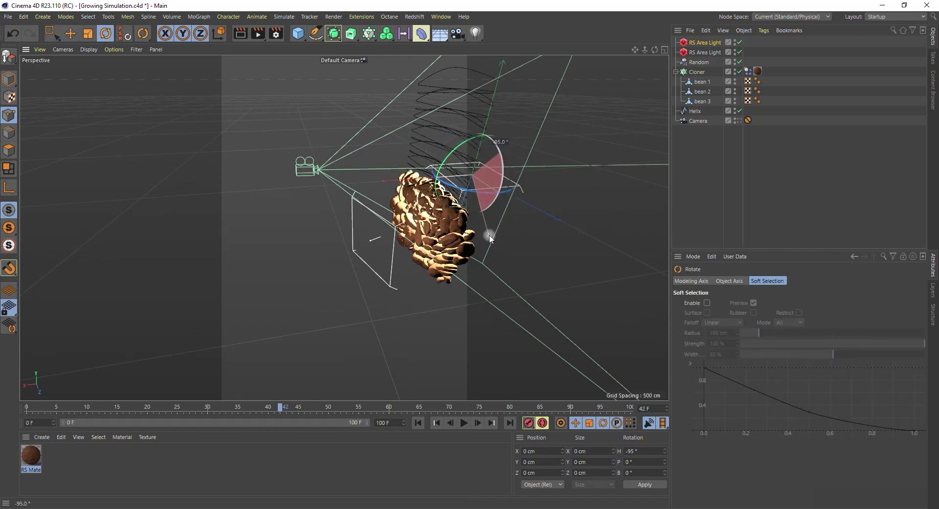
Move the second area light up above the pile of beans.
{"action": "key", "text": "e"}
{"action": "key", "text": "space"}
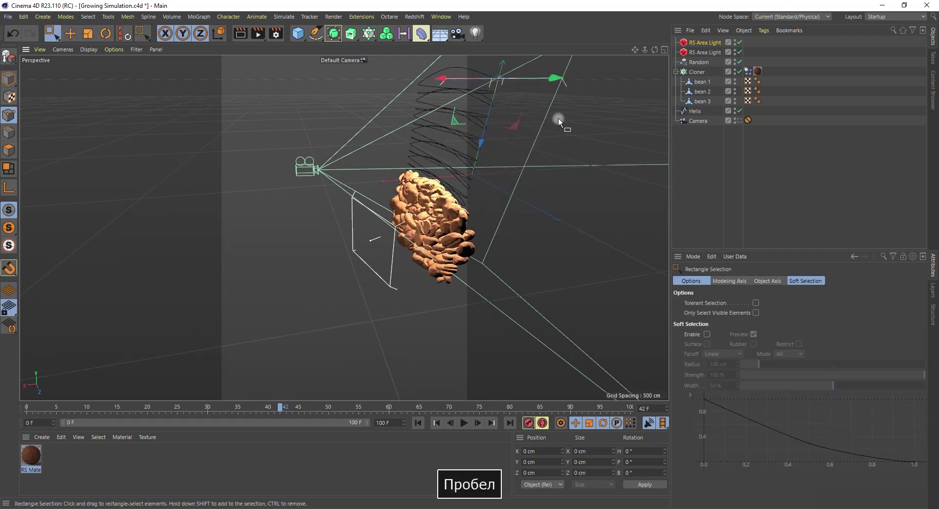
{"action": "left_click_drag", "start_coordinate": [54, 40], "coordinate": [77, 46]}
{"action": "left_click", "coordinate": [70, 33]}
Tilt the overhead area light and shift it so it shines on the beans at an angle.
{"action": "left_click_drag", "start_coordinate": [181, 150], "coordinate": [430, 211], "text": "alt"}
{"action": "key", "text": "r"}
{"action": "left_click_drag", "start_coordinate": [373, 151], "coordinate": [380, 142]}
{"action": "key", "text": "e"}
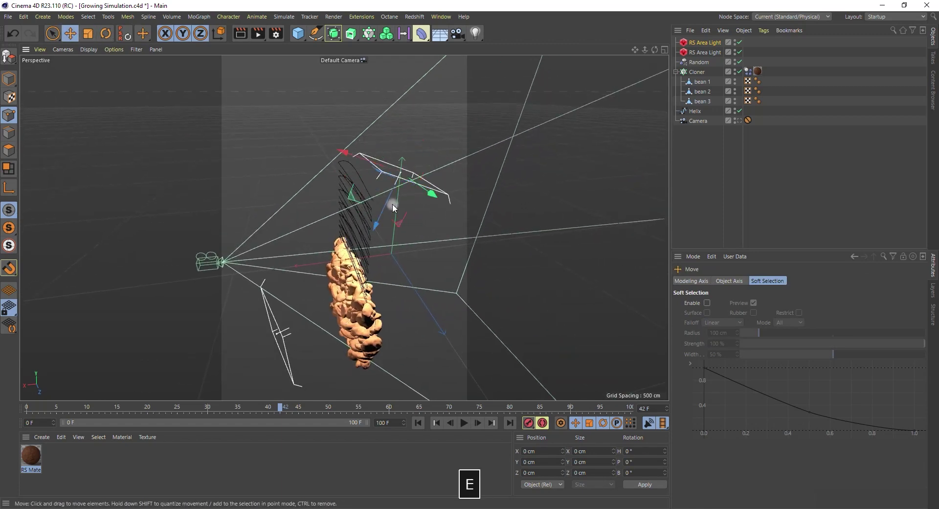
{"action": "left_click_drag", "start_coordinate": [393, 203], "coordinate": [410, 167]}
{"action": "left_click_drag", "start_coordinate": [310, 130], "coordinate": [157, 130], "text": "alt"}
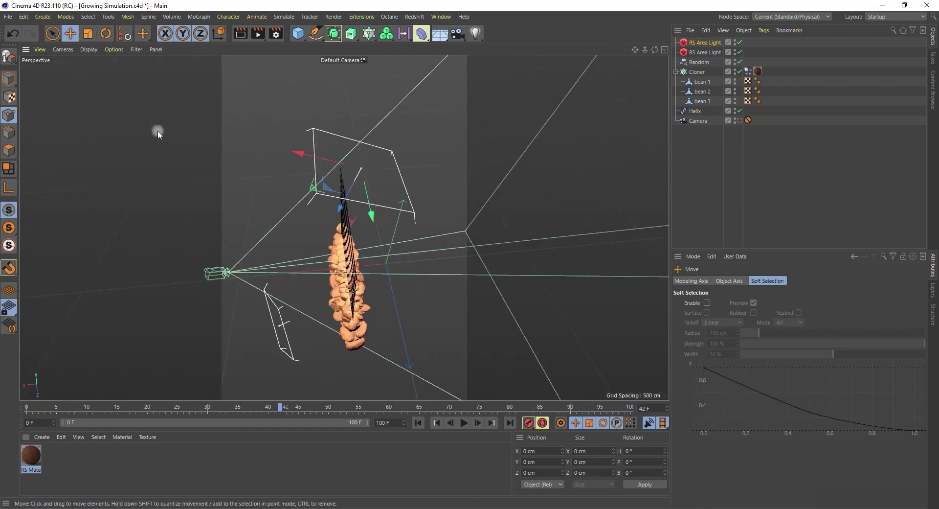
Save the project and resize the overhead area light to about 68 cm by 433 cm.
{"action": "left_click", "coordinate": [700, 53]}
{"action": "key", "text": "ctrl+s"}
{"action": "left_click", "coordinate": [704, 42]}
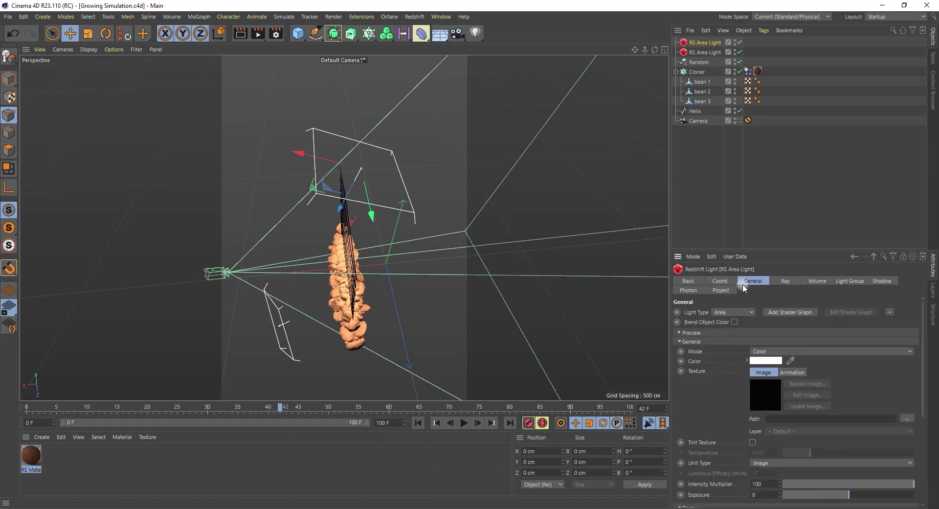
{"action": "scroll", "coordinate": [724, 381], "scroll_direction": "down", "scroll_amount": 4}
{"action": "left_click_drag", "start_coordinate": [365, 174], "coordinate": [419, 242]}
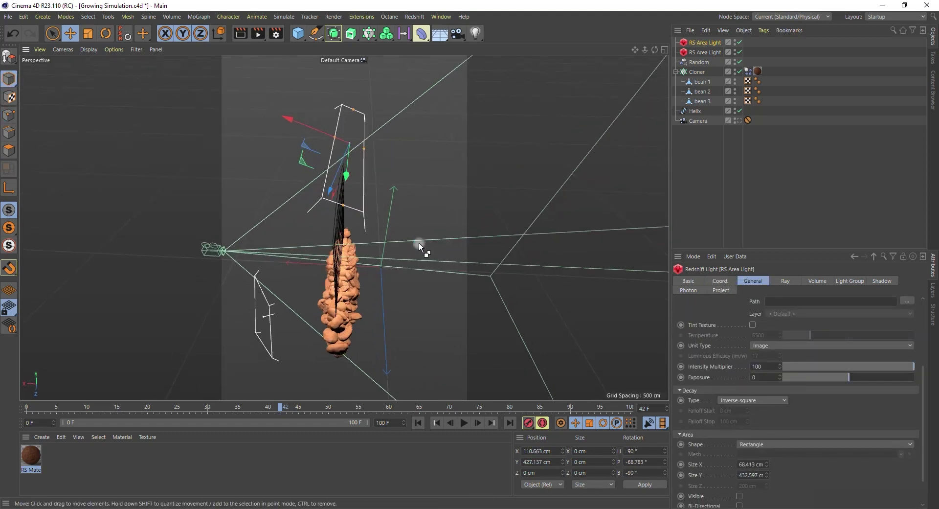
Resize the overhead area light to about 56 cm by 543 cm, shift it slightly toward the camera side, and save the project.
{"action": "left_click_drag", "start_coordinate": [342, 148], "coordinate": [359, 152]}
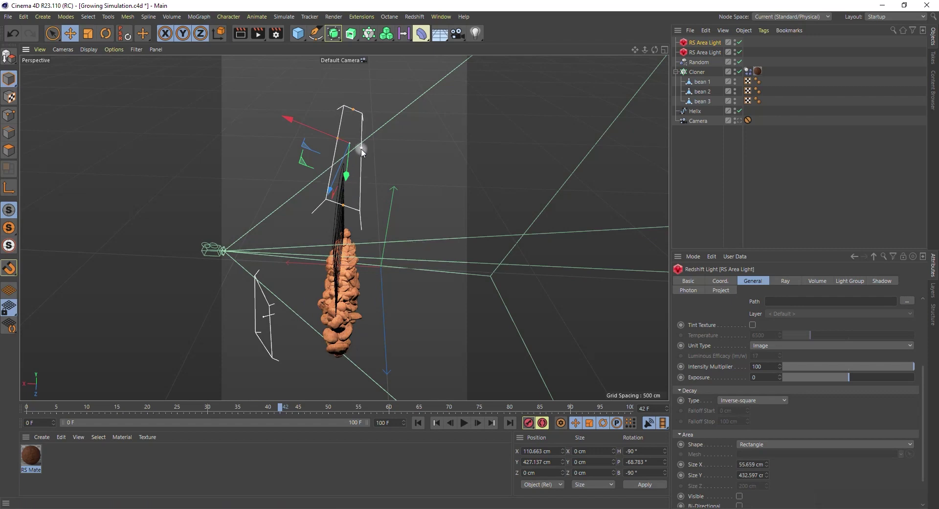
{"action": "left_click_drag", "start_coordinate": [343, 207], "coordinate": [318, 204]}
{"action": "left_click_drag", "start_coordinate": [306, 112], "coordinate": [295, 107]}
{"action": "left_click_drag", "start_coordinate": [314, 221], "coordinate": [338, 208], "text": "alt"}
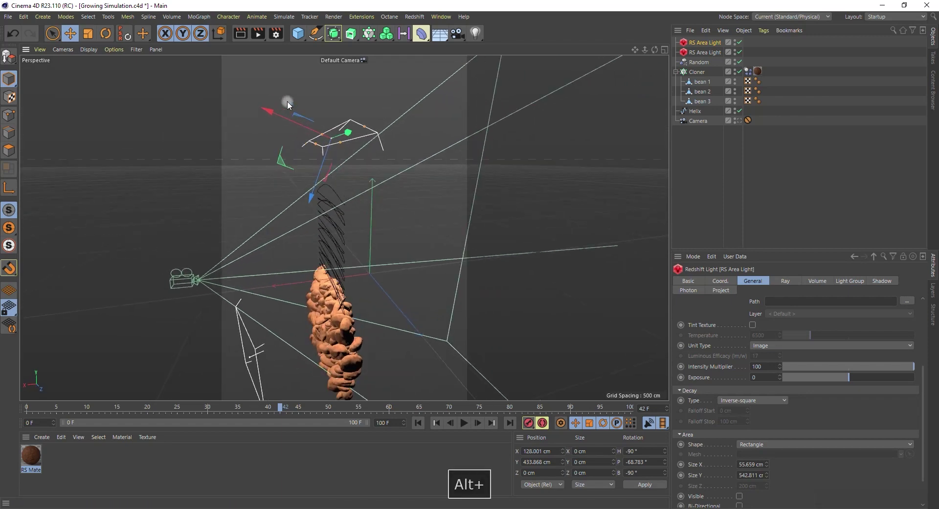
{"action": "left_click_drag", "start_coordinate": [275, 116], "coordinate": [270, 114]}
{"action": "scroll", "coordinate": [740, 293], "scroll_direction": "up", "scroll_amount": 5}
{"action": "key", "text": "ctrl+s"}
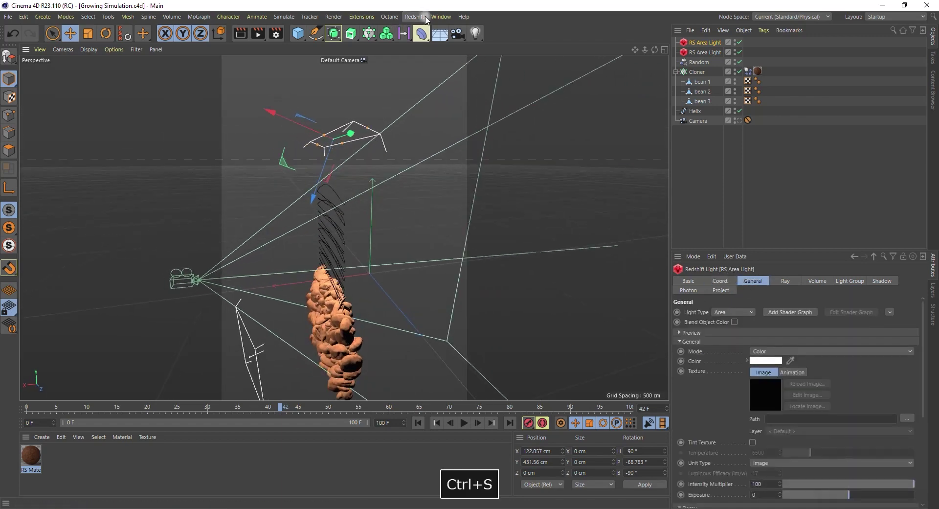
Look through the scene camera and start a live preview in the Redshift RenderView, then save the project.
{"action": "left_click", "coordinate": [414, 17]}
{"action": "left_click", "coordinate": [439, 93]}
{"action": "left_click_drag", "start_coordinate": [723, 85], "coordinate": [628, 98]}
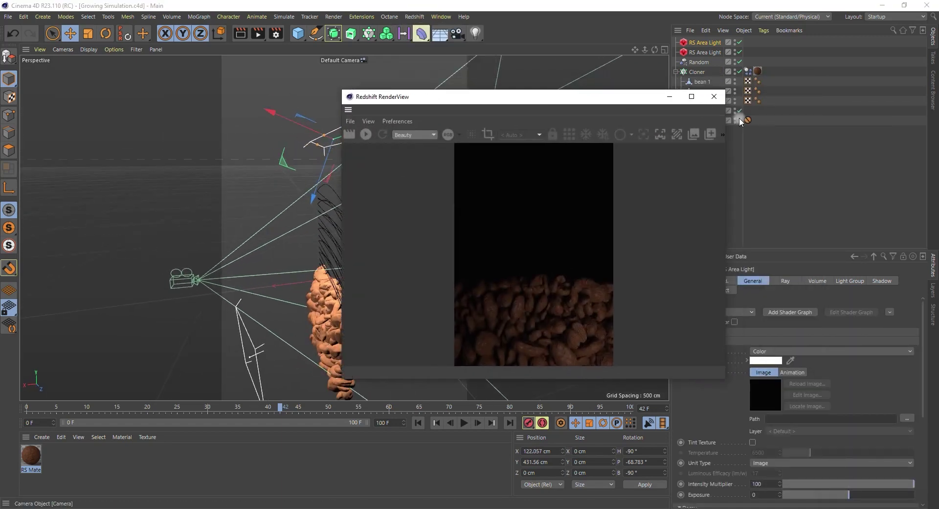
{"action": "left_click", "coordinate": [740, 121]}
{"action": "left_click", "coordinate": [366, 133]}
{"action": "left_click_drag", "start_coordinate": [435, 97], "coordinate": [274, 75]}
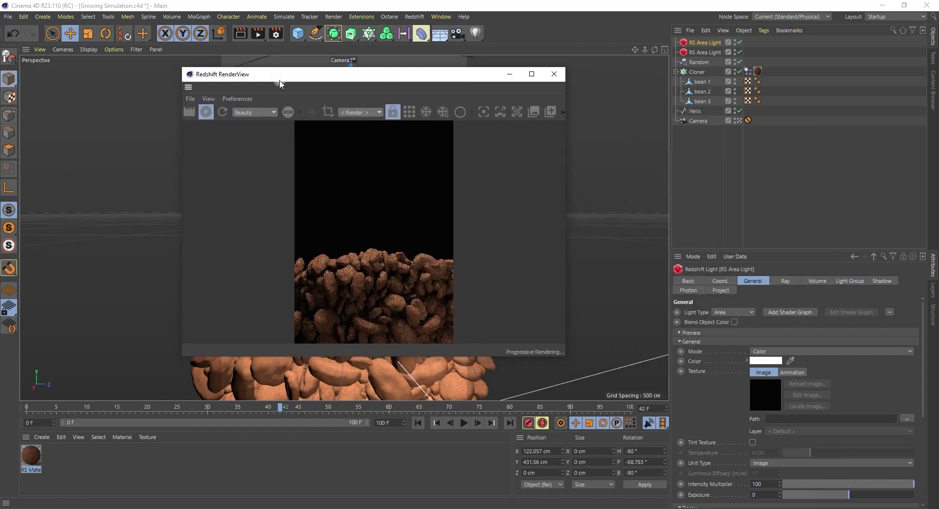
{"action": "key", "text": "ctrl+s"}
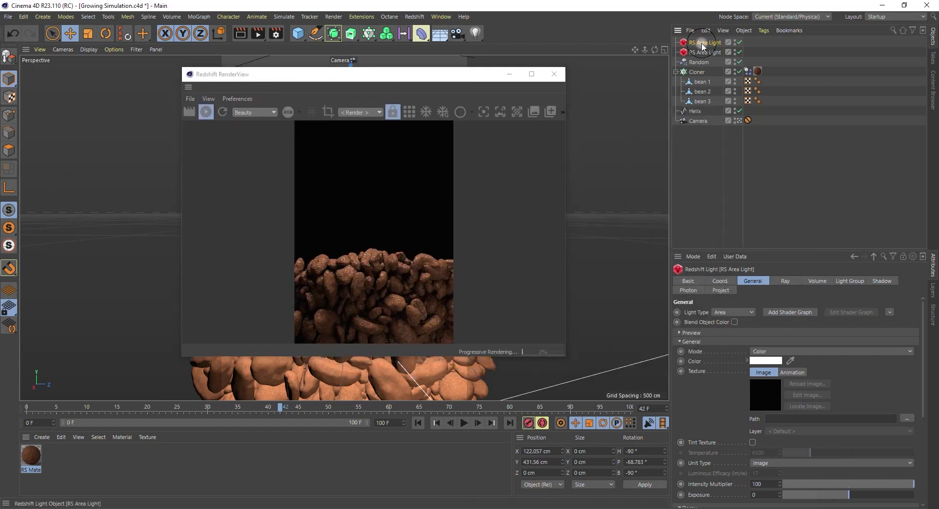
Rename the overhead area light to "top light" and the other one to "side light", and save the project.
{"action": "type", "text": "top light"}
{"action": "key", "text": "Return"}
{"action": "left_click", "coordinate": [701, 52]}
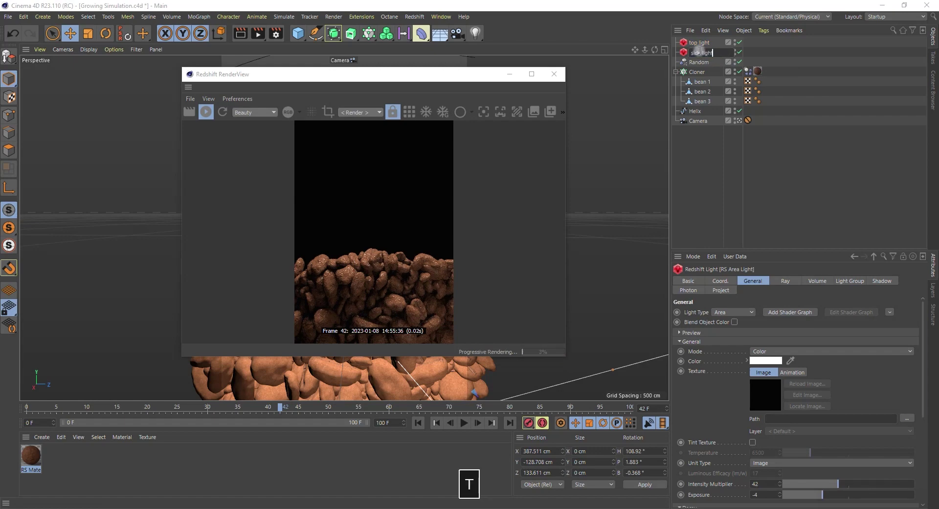
{"action": "type", "text": "side light"}
{"action": "key", "text": "Return"}
{"action": "key", "text": "ctrl+s"}
Raise the top light's intensity multiplier, trying 200 and settling on 300.
{"action": "left_click", "coordinate": [699, 42]}
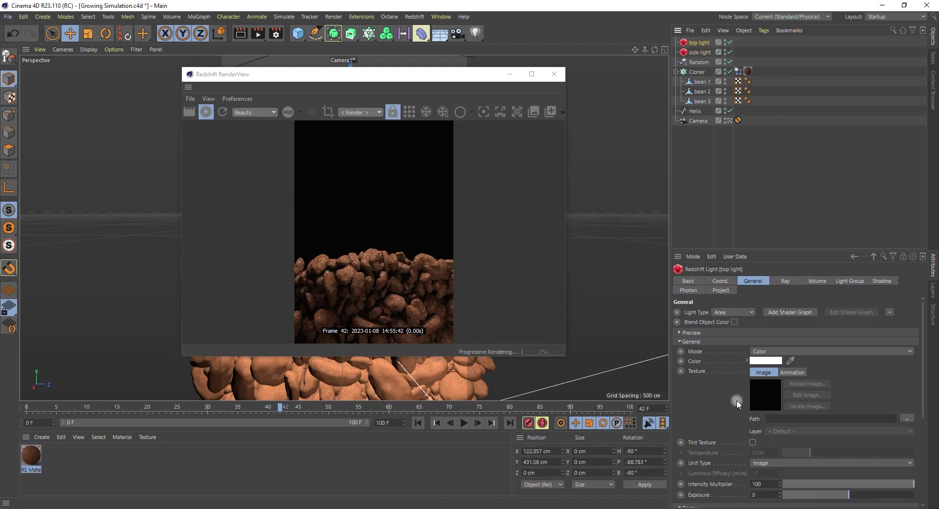
{"action": "scroll", "coordinate": [737, 401], "scroll_direction": "down", "scroll_amount": 5}
{"action": "type", "text": "200"}
{"action": "key", "text": "Return"}
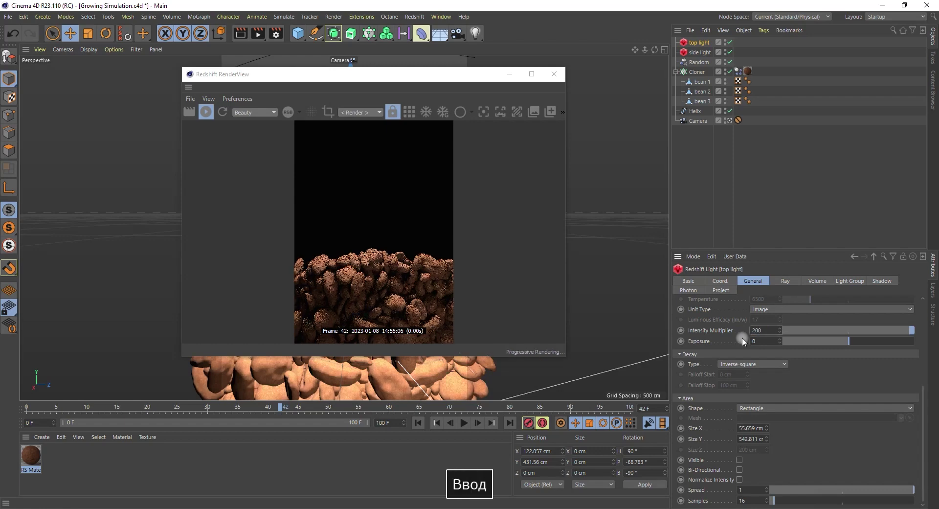
{"action": "left_click_drag", "start_coordinate": [764, 330], "coordinate": [723, 333]}
{"action": "type", "text": "300"}
{"action": "key", "text": "Return"}
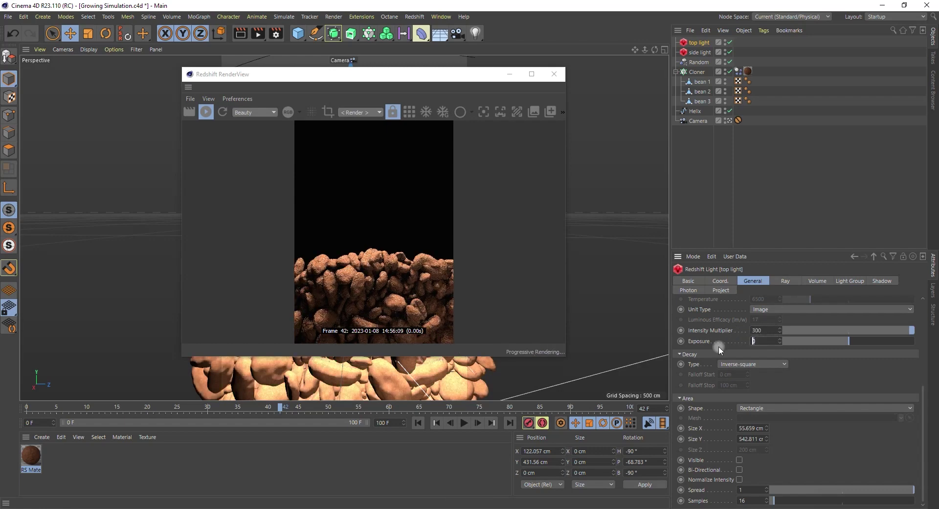
Set the top light's exposure to -1.5.
{"action": "left_click", "coordinate": [837, 340]}
{"action": "left_click_drag", "start_coordinate": [834, 337], "coordinate": [837, 339]}
{"action": "left_click_drag", "start_coordinate": [770, 341], "coordinate": [683, 341]}
{"action": "type", "text": "-1.5"}
{"action": "key", "text": "Return"}
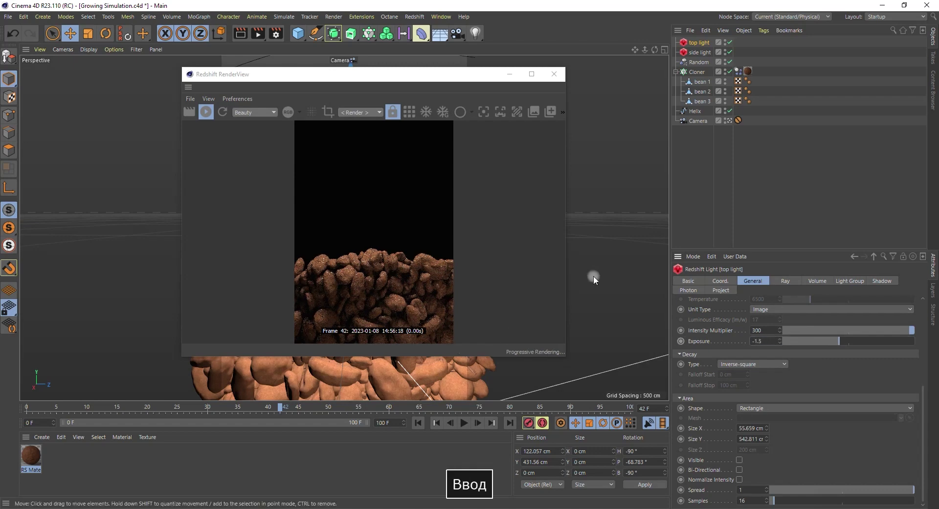
Play the bean simulation forward and stop it at frame 53.
{"action": "left_click", "coordinate": [465, 423]}
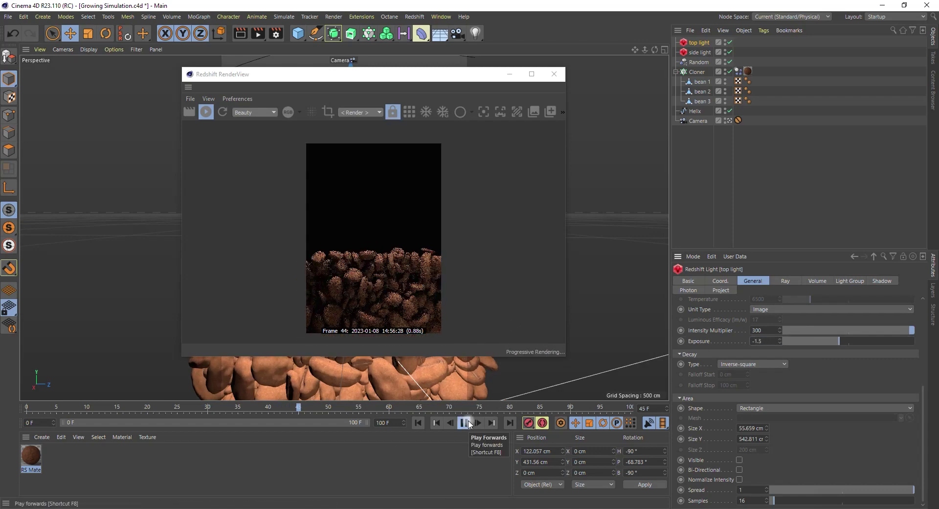
{"action": "left_click", "coordinate": [463, 423]}
Save the project and set the render output size to 1250 x 1750 pixels by multiplying the current size by 5.
{"action": "key", "text": "ctrl+b"}
{"action": "key", "text": "ctrl+s"}
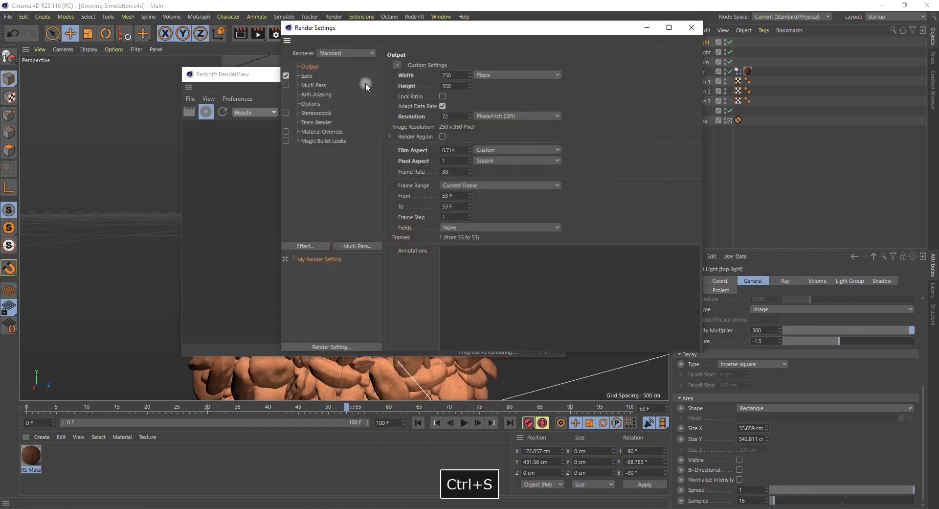
{"action": "left_click", "coordinate": [457, 75]}
{"action": "type", "text": "*5"}
{"action": "key", "text": "Return"}
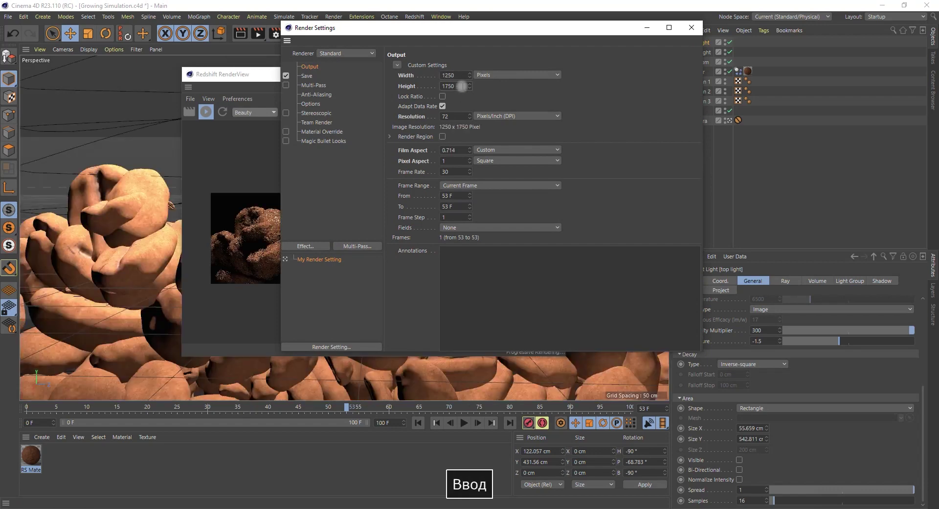
Set the rendered image to save as PNG with an alpha channel, and close the render settings.
{"action": "left_click", "coordinate": [306, 76]}
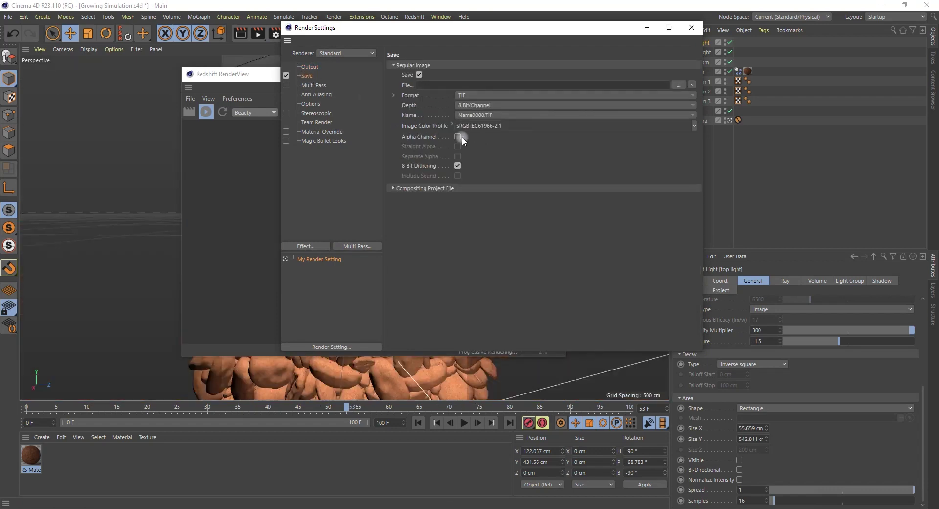
{"action": "left_click", "coordinate": [480, 96]}
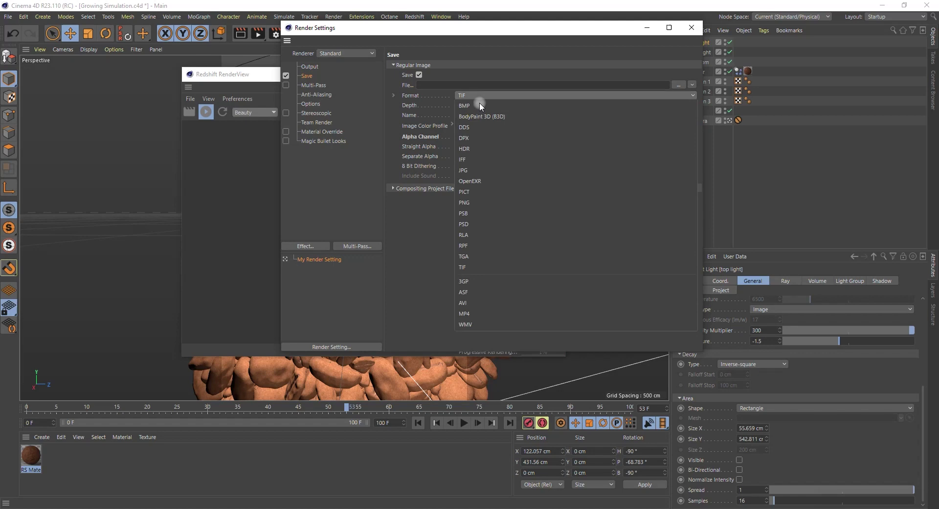
{"action": "left_click", "coordinate": [490, 202]}
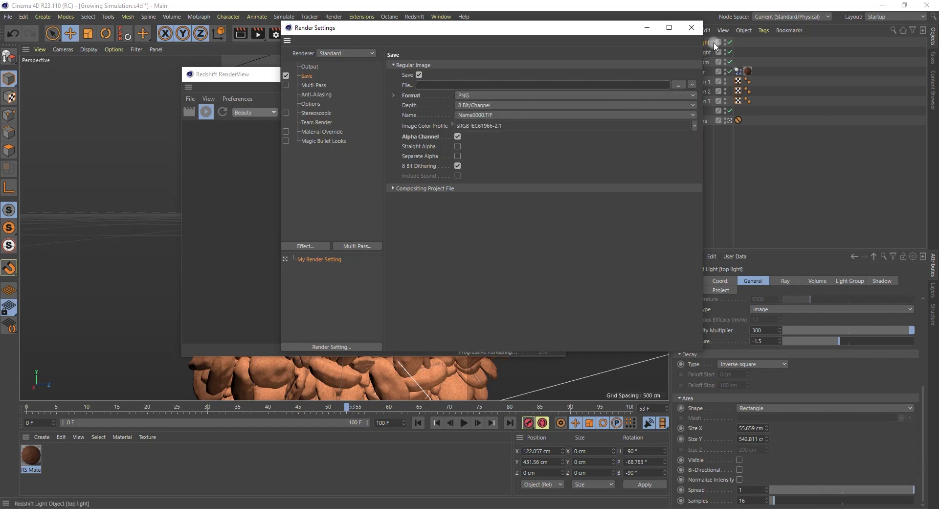
{"action": "left_click", "coordinate": [684, 33]}
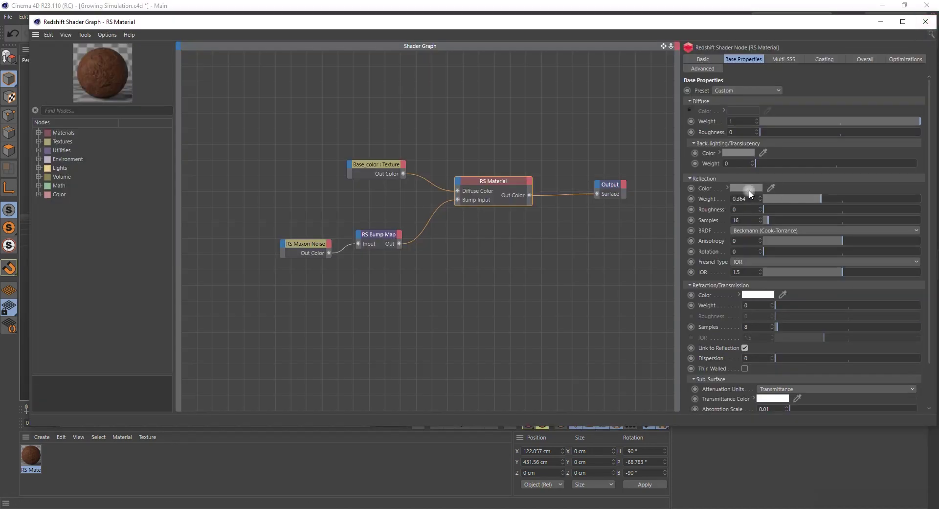
Adjust the reflection color of the beans' RS Material and refresh the RenderView preview.
{"action": "left_click", "coordinate": [749, 190]}
{"action": "left_click", "coordinate": [727, 225]}
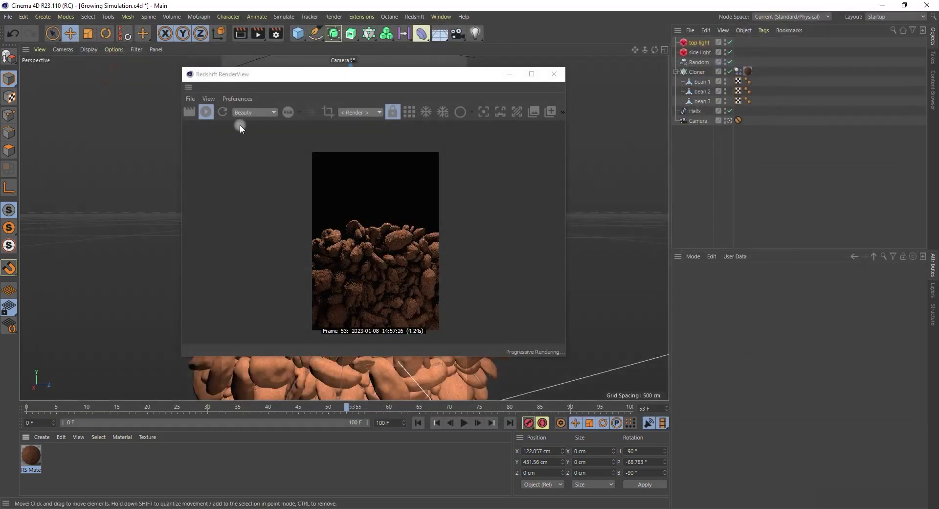
{"action": "left_click", "coordinate": [222, 112]}
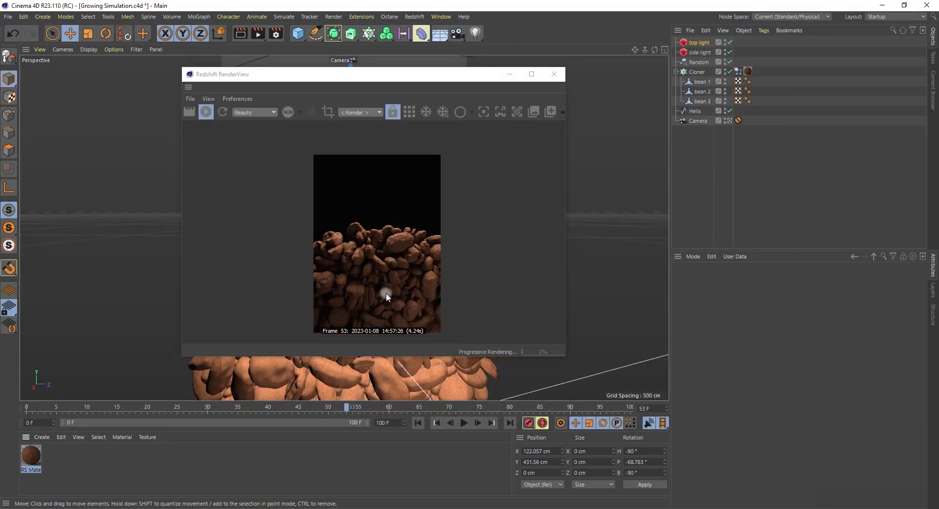